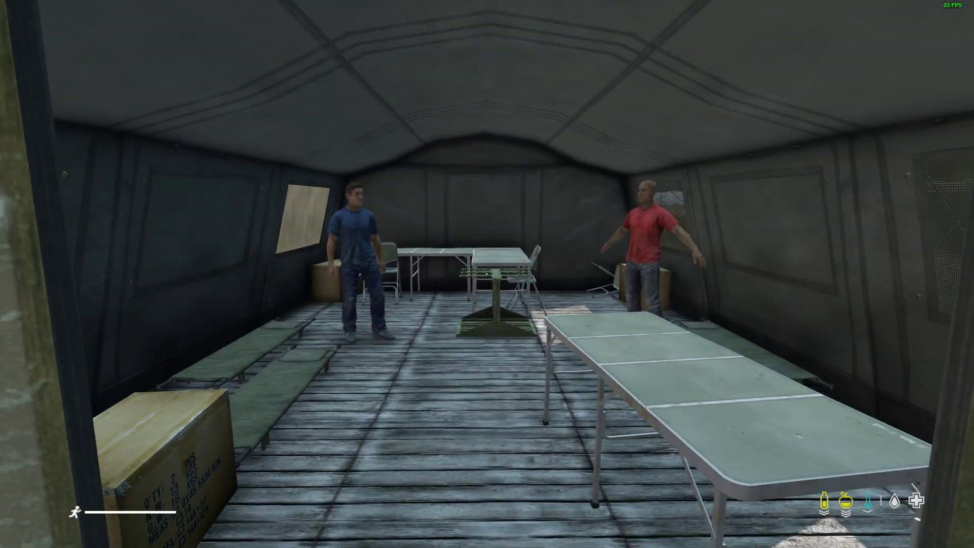
# - Save the DayZ Editor scene holding the trader tent layout of 28 objects
pyautogui.hotkey('ctrl', 's')
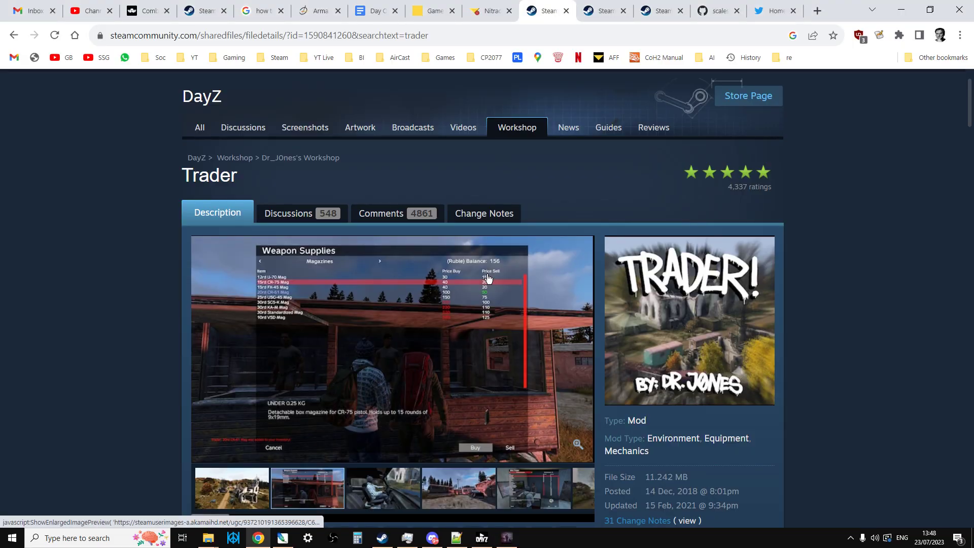
# - Browse the TraderFixesAndFeatures and DayZ-Editor Workshop pages, then the Deer Isle trader GitHub repository
pyautogui.scroll(-1, 490, 318)
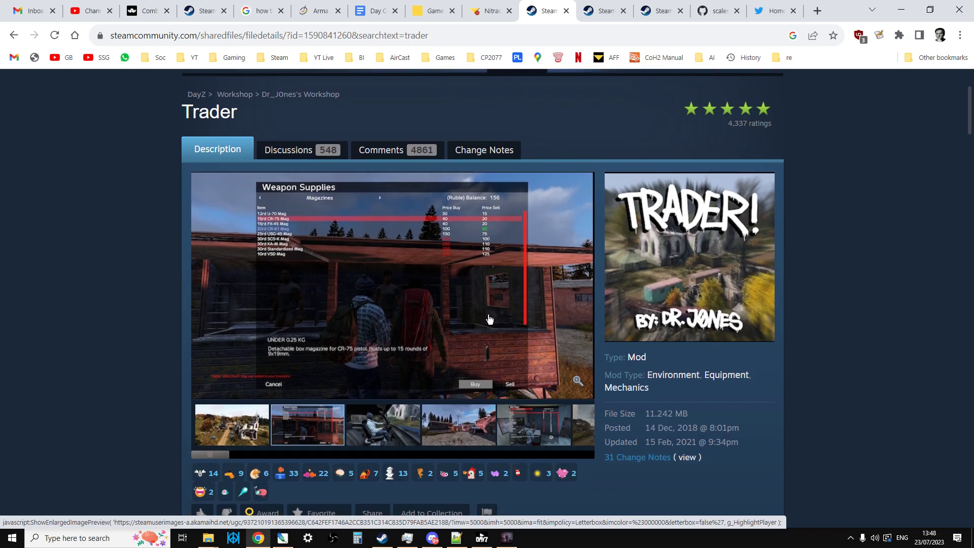
pyautogui.click(602, 14)
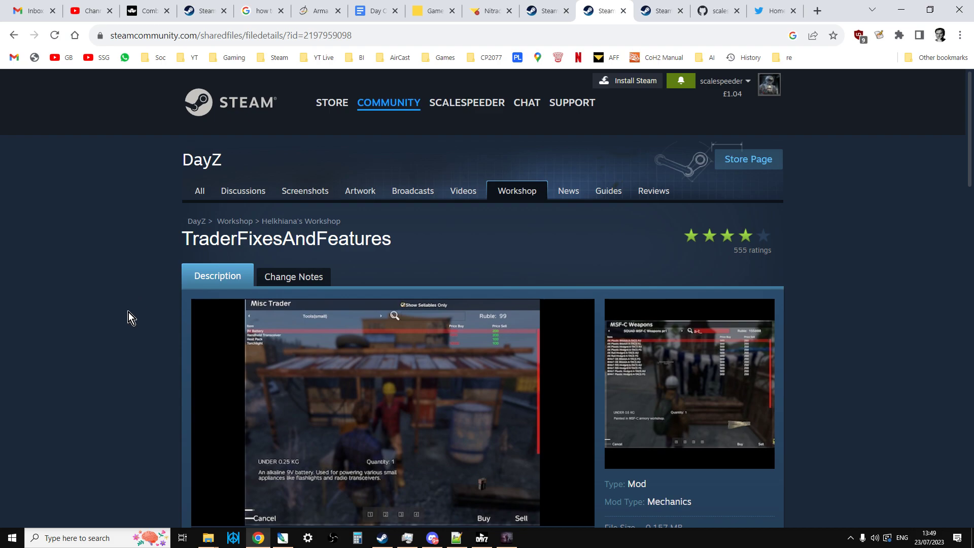
pyautogui.click(655, 11)
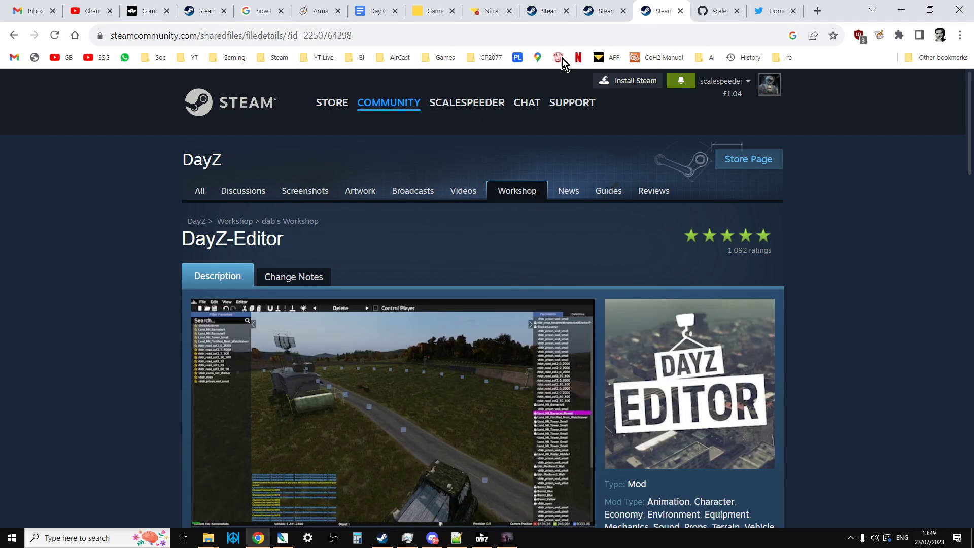
pyautogui.scroll(-1, 89, 337)
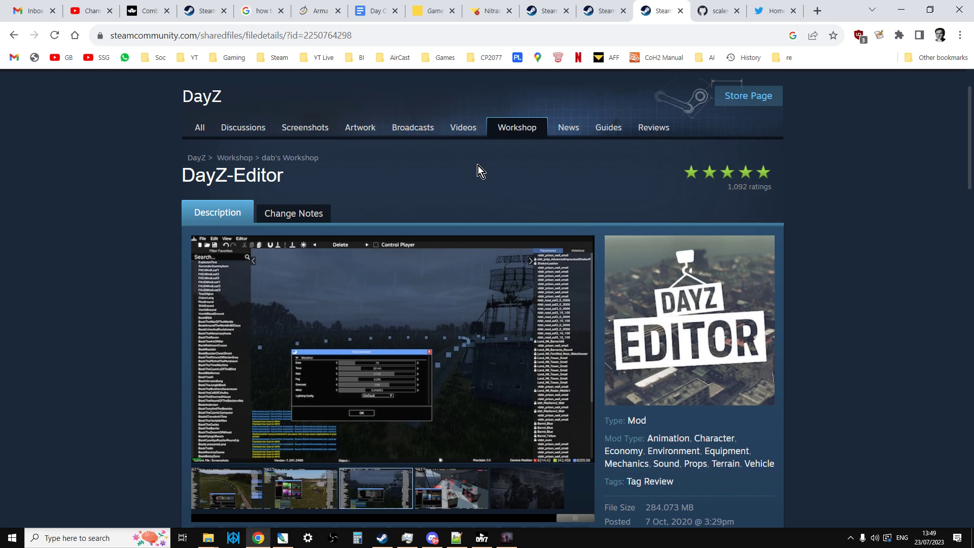
pyautogui.click(718, 13)
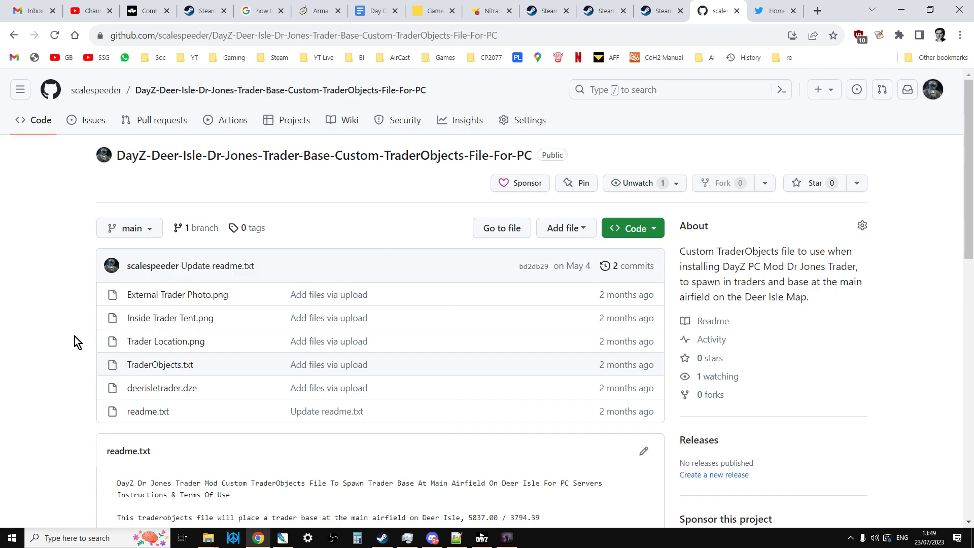
# - Bring up the Deer Isle TraderObjects.txt in Notepad++, then show File Explorer's open windows
pyautogui.click(456, 537)
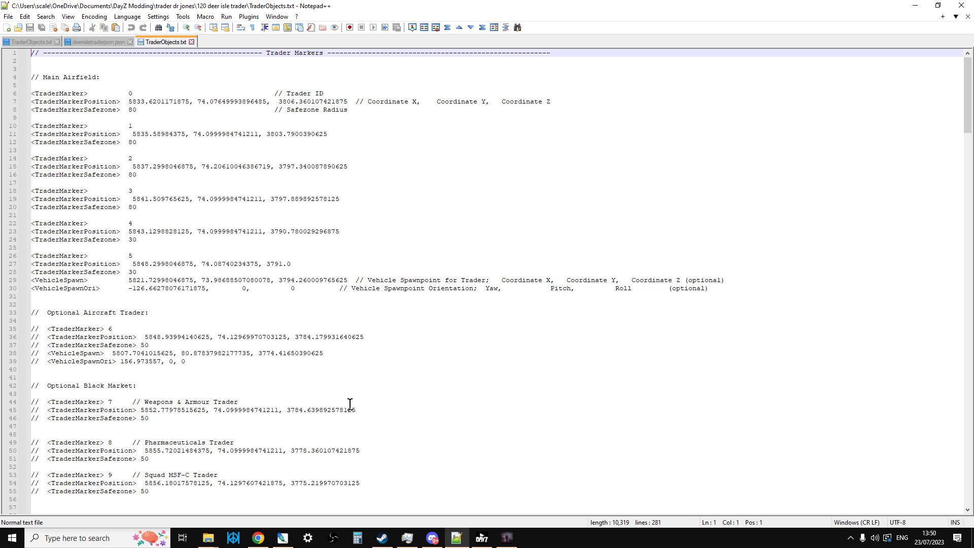
pyautogui.click(210, 538)
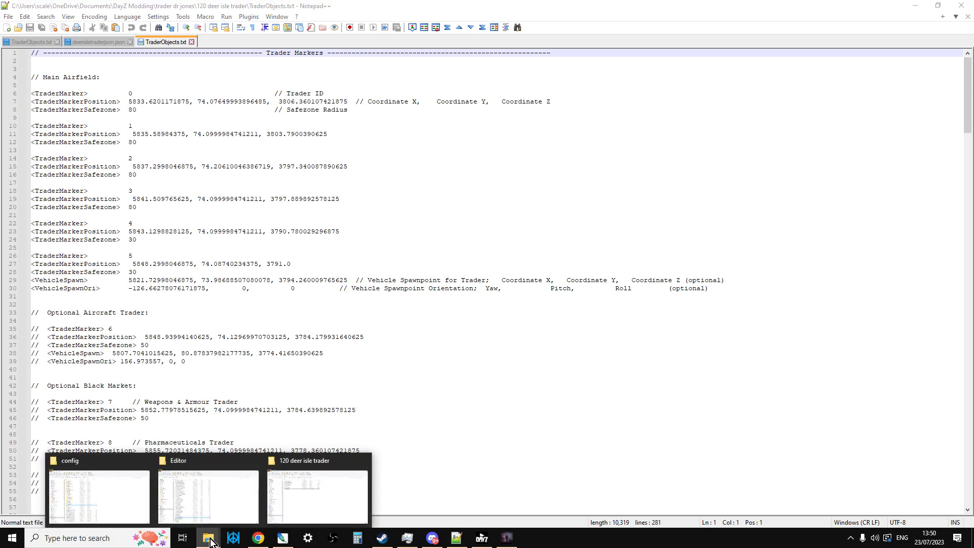
# - Go from the config window up to DayZServer and into the config\Trader folder
pyautogui.click(129, 500)
pyautogui.click(47, 81)
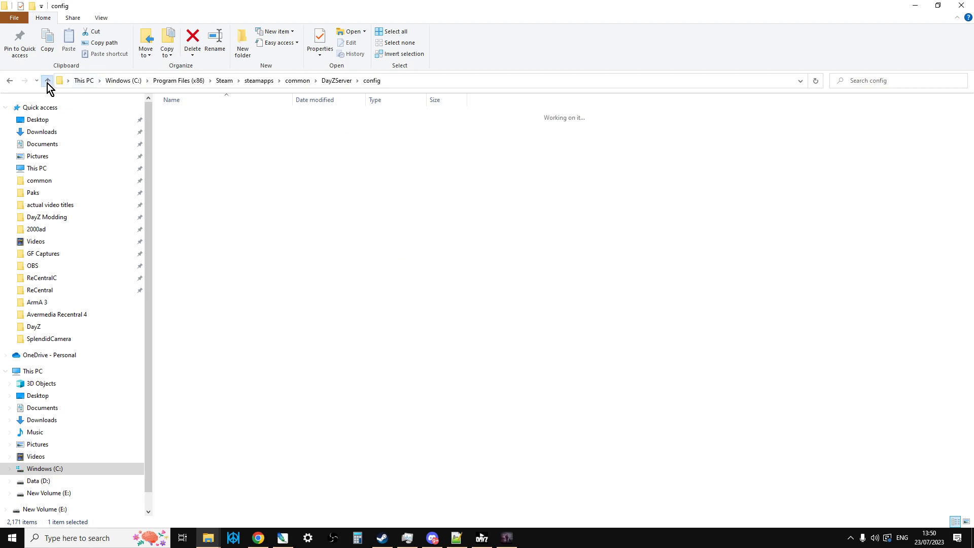
pyautogui.scroll(10, 330, 279)
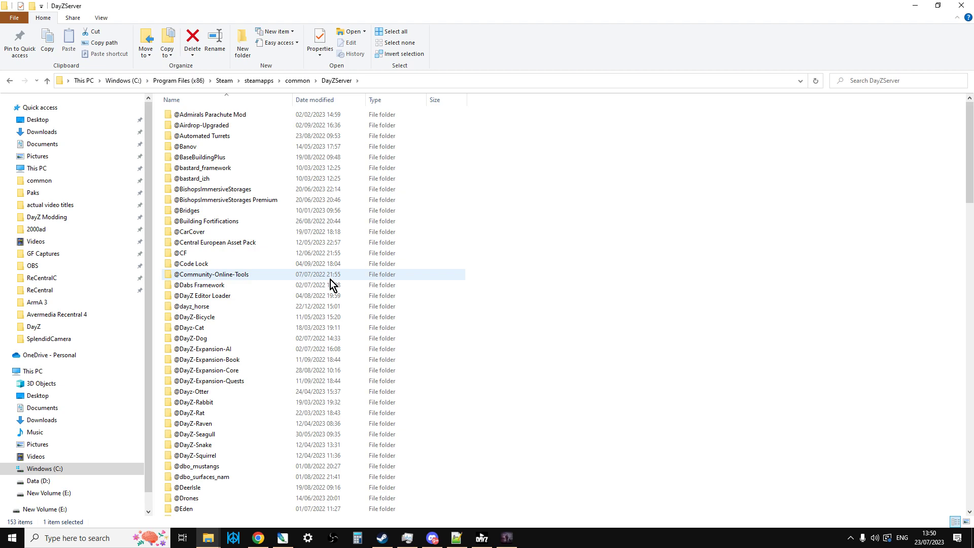
pyautogui.scroll(-7, 346, 280)
pyautogui.scroll(-7, 345, 277)
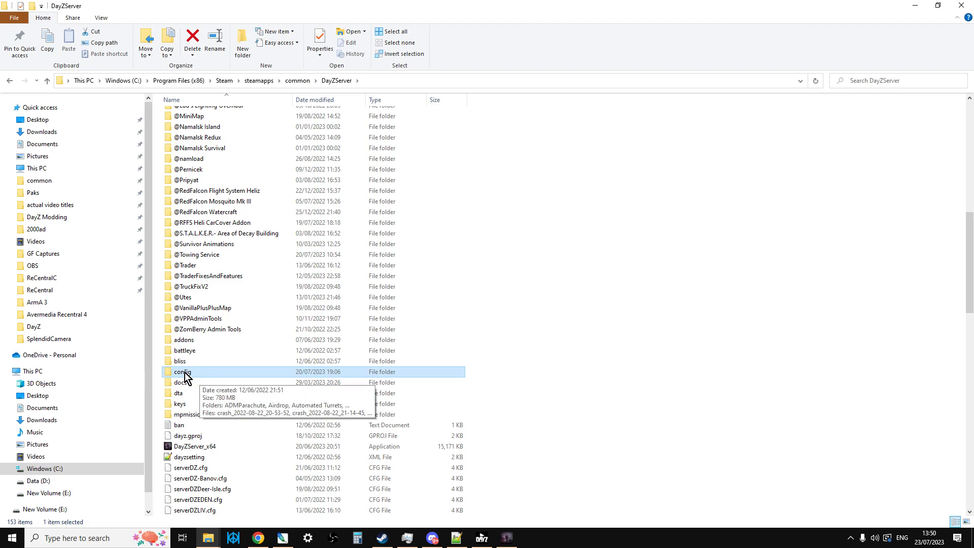
pyautogui.doubleClick(184, 374)
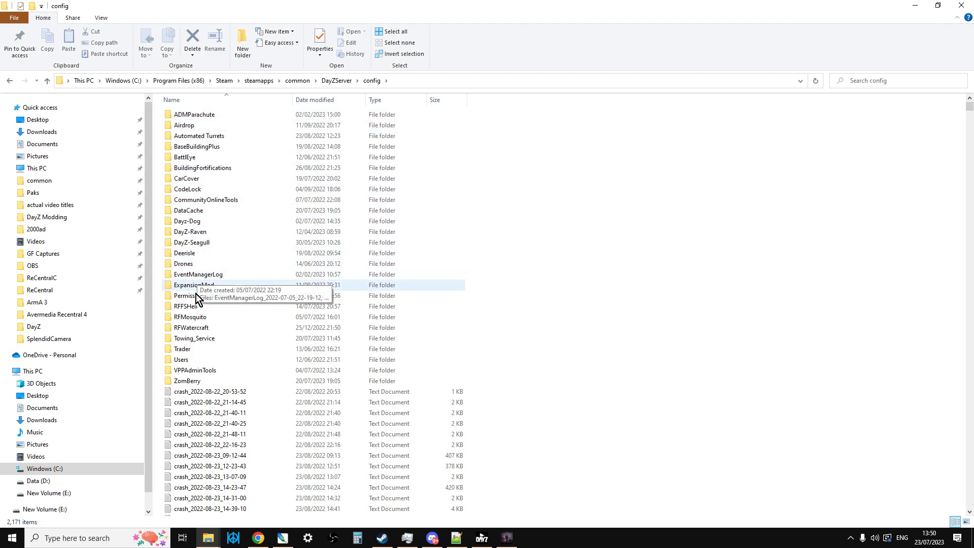
pyautogui.doubleClick(186, 353)
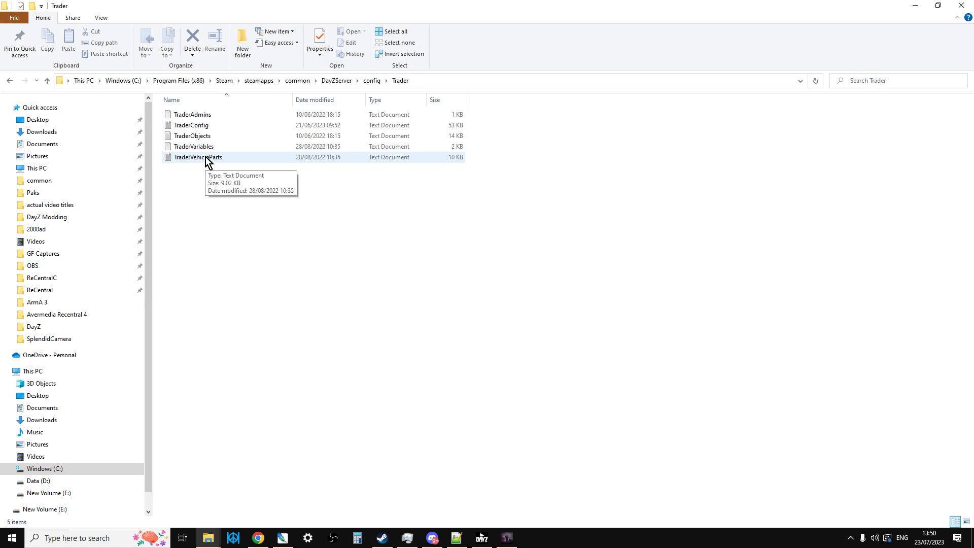
# - Open TraderVariables.txt in Notepad++ with Edit with Notepad++ from its context menu
pyautogui.rightClick(205, 149)
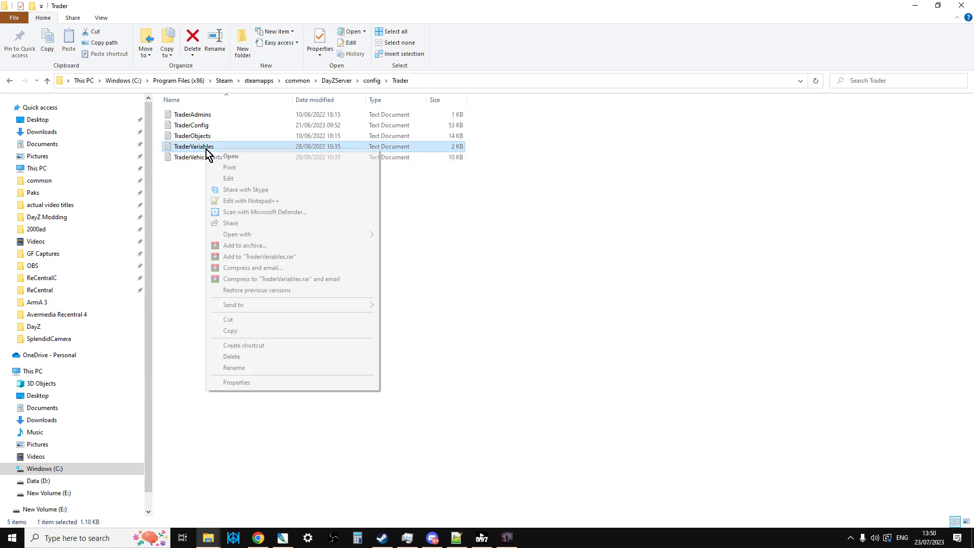
pyautogui.click(253, 194)
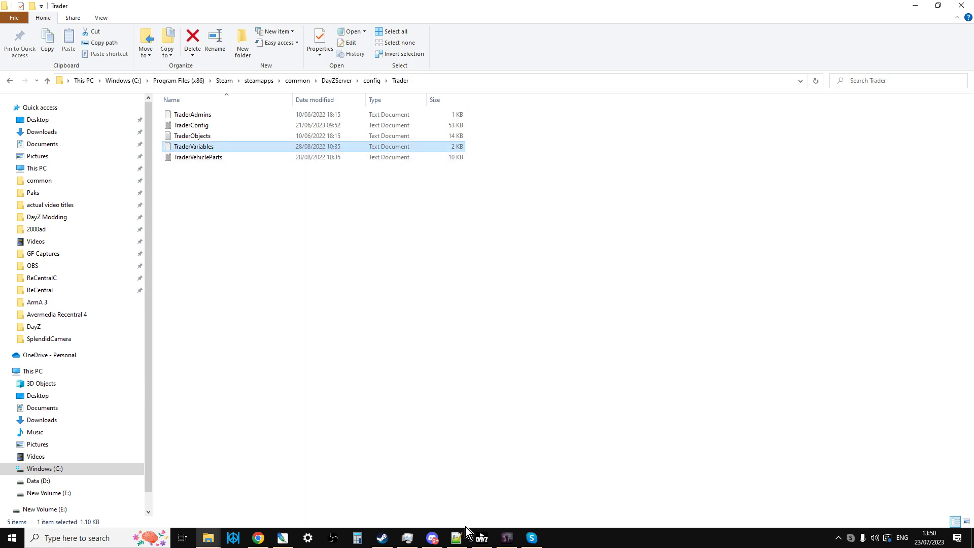
pyautogui.rightClick(245, 147)
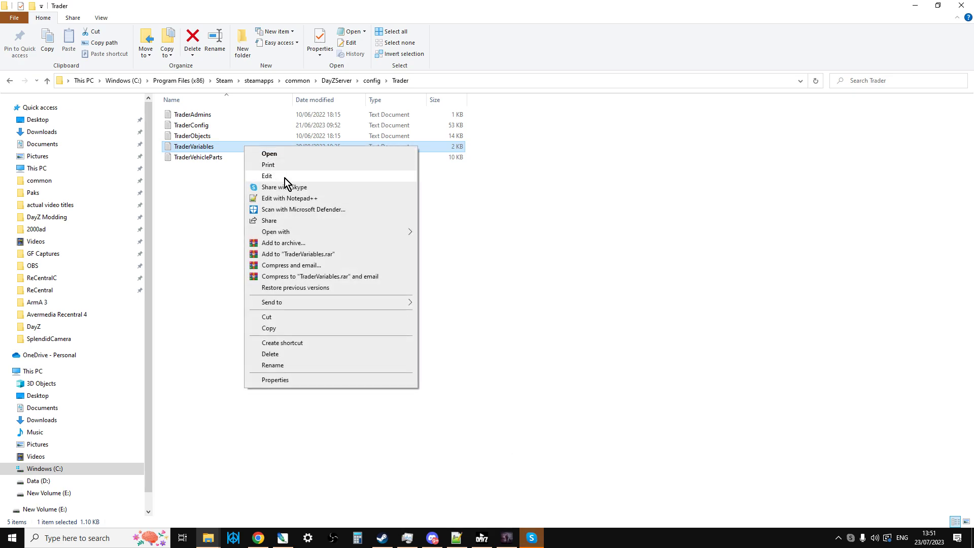
pyautogui.click(304, 200)
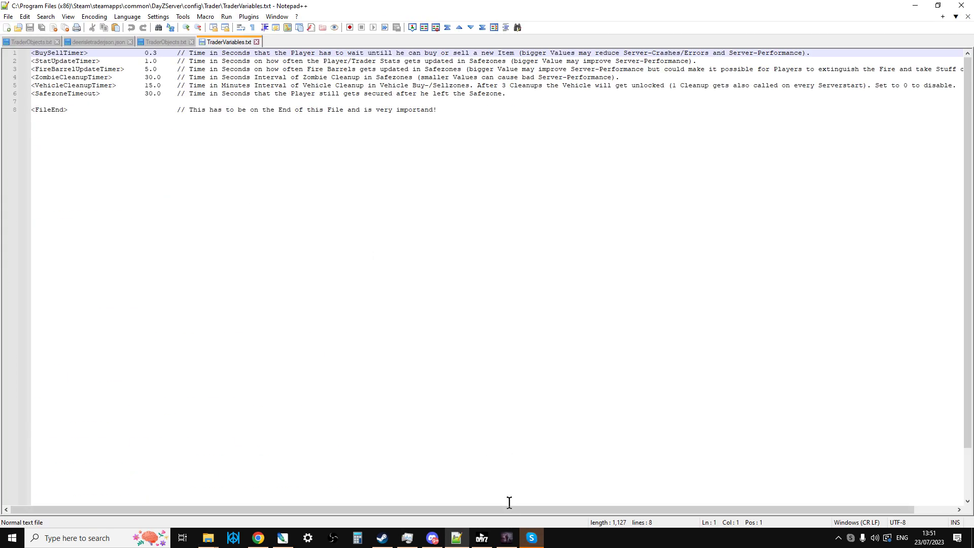
# - Dismiss the Skype sign-in, close TraderVariables.txt, and switch to the Green Mountain TraderObjects.txt
pyautogui.click(621, 61)
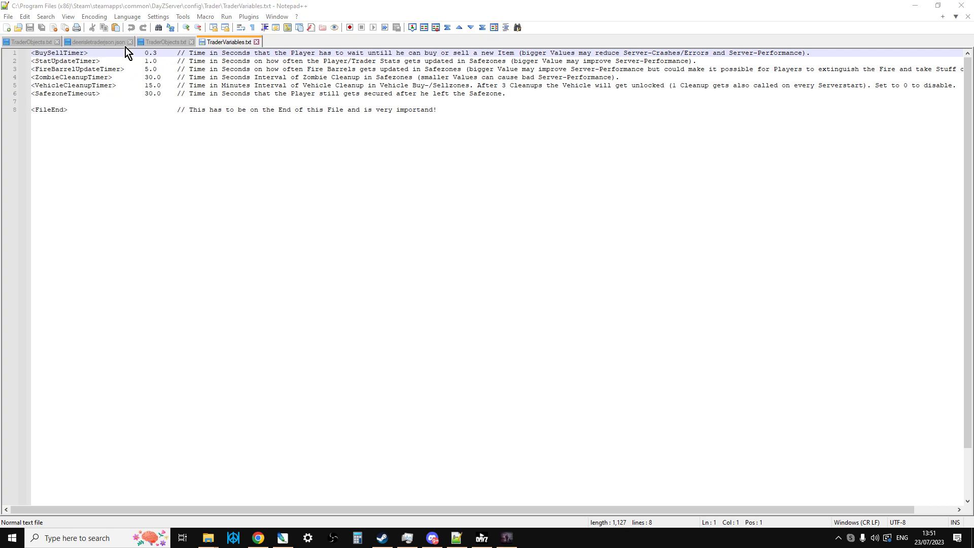
pyautogui.click(256, 42)
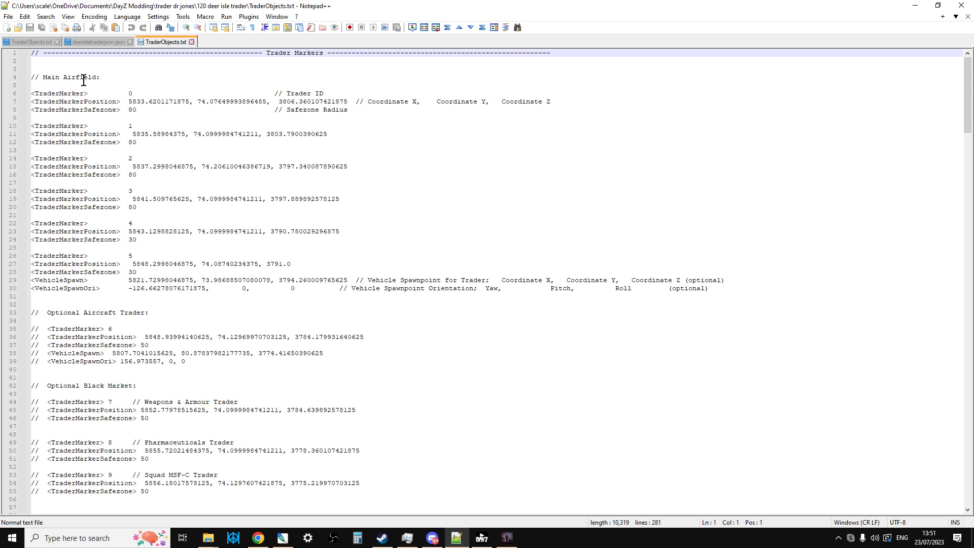
pyautogui.click(38, 42)
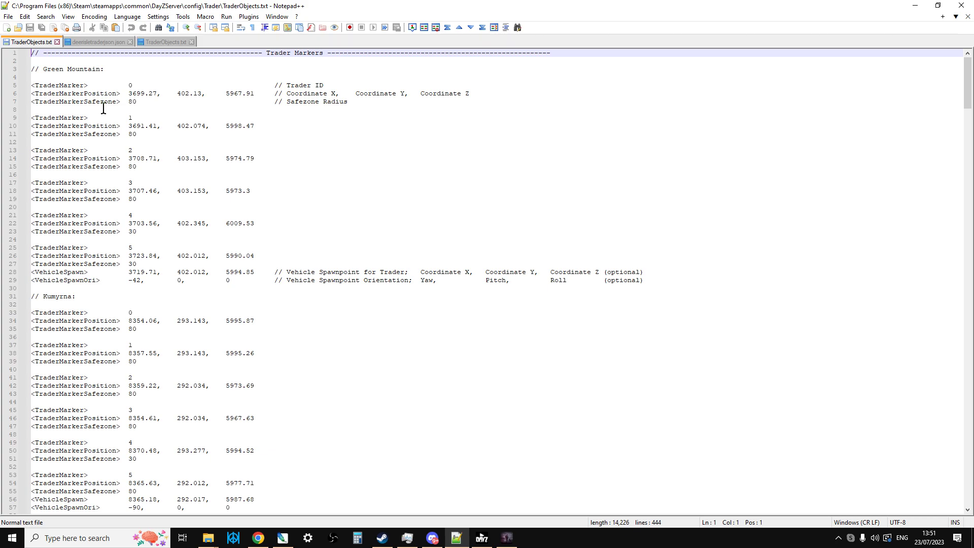
pyautogui.moveTo(128, 93); pyautogui.dragTo(171, 99)
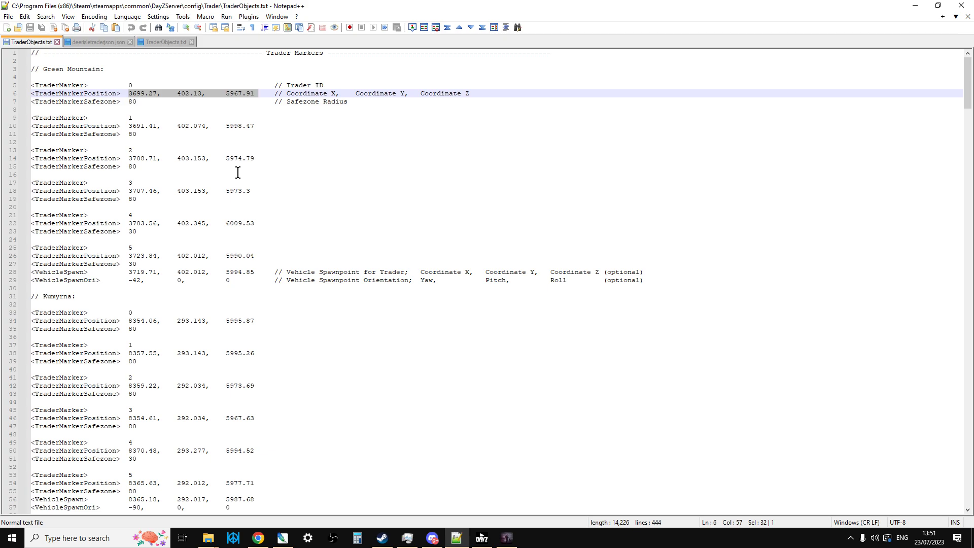
pyautogui.moveTo(146, 85); pyautogui.dragTo(21, 84)
pyautogui.click(125, 93)
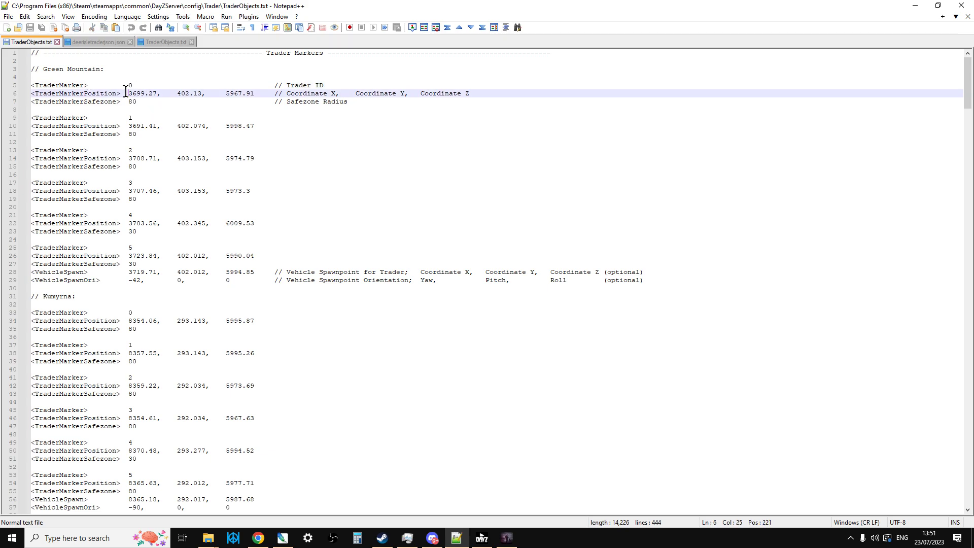
pyautogui.moveTo(126, 93); pyautogui.dragTo(254, 94)
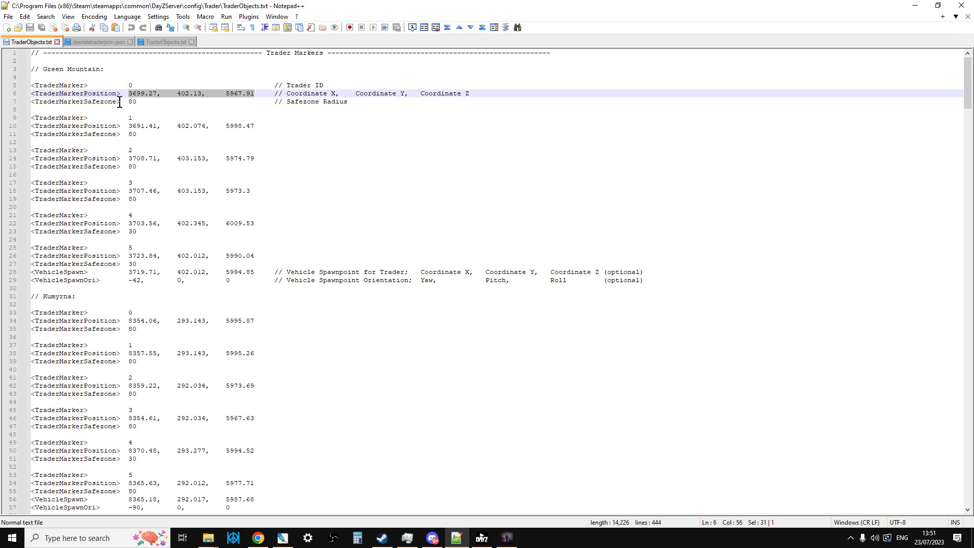
pyautogui.moveTo(127, 102); pyautogui.dragTo(159, 104)
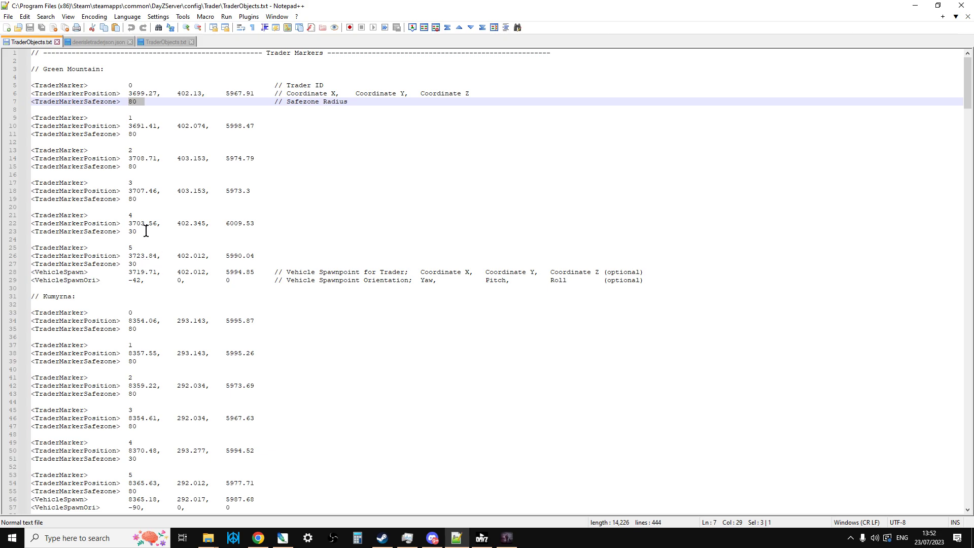
pyautogui.moveTo(105, 297); pyautogui.dragTo(29, 296)
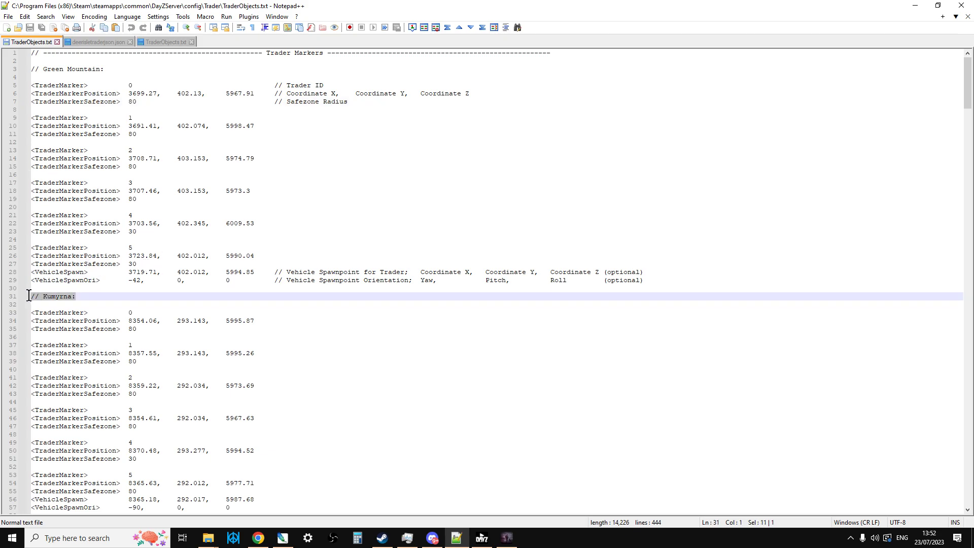
pyautogui.scroll(-8, 147, 284)
pyautogui.scroll(-4, 169, 271)
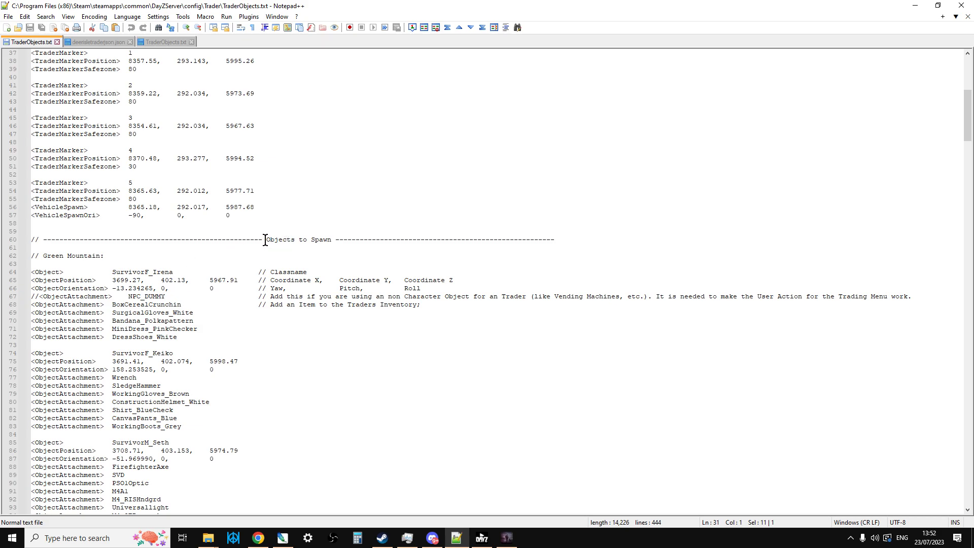
pyautogui.scroll(-1, 134, 272)
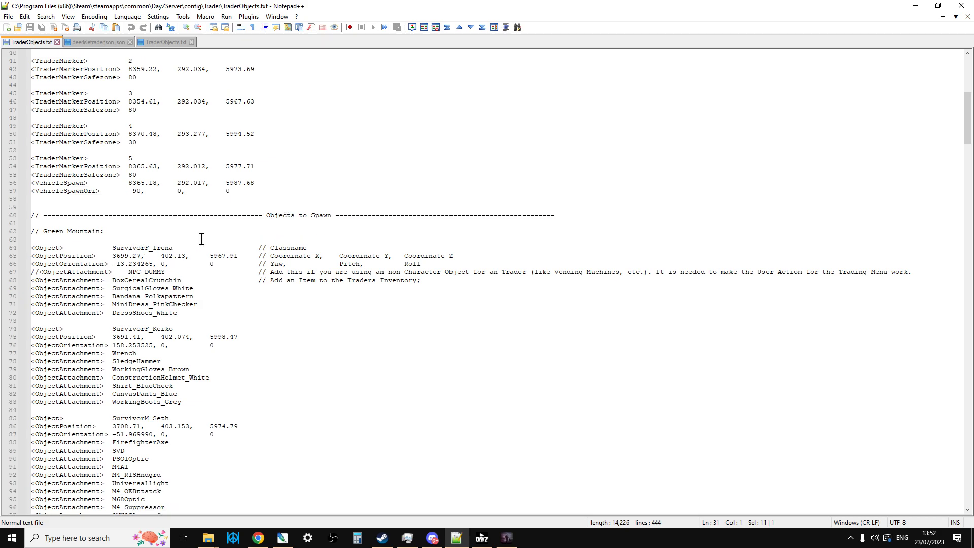
pyautogui.click(193, 247)
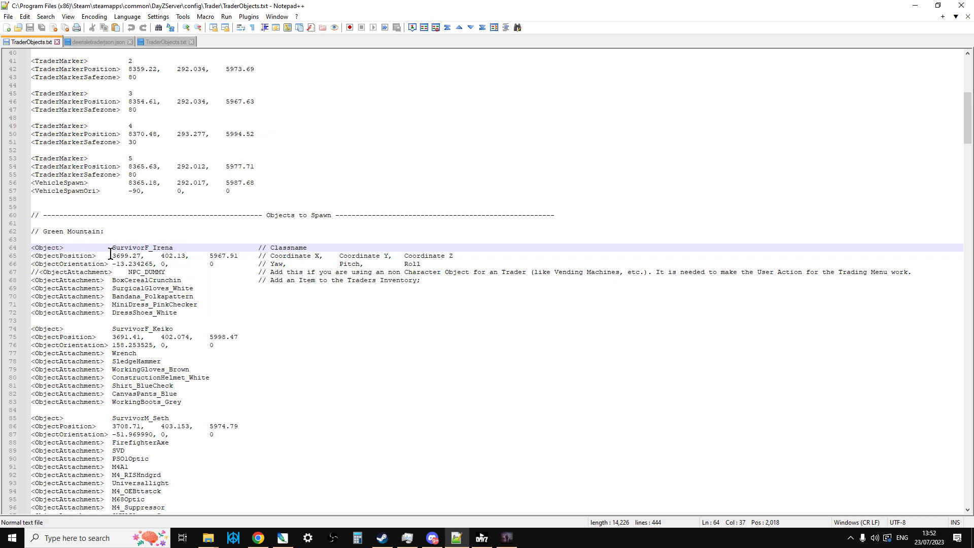
pyautogui.moveTo(112, 255); pyautogui.dragTo(238, 256)
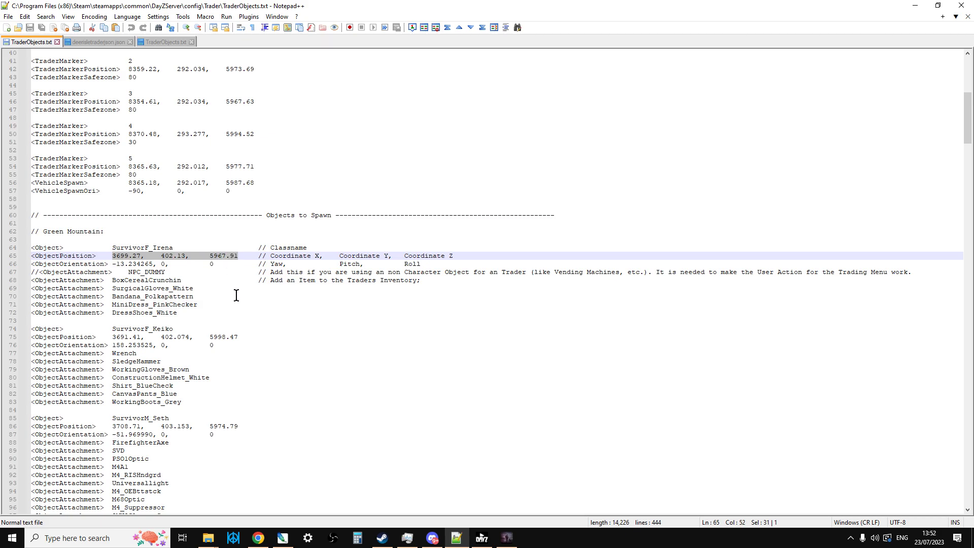
pyautogui.scroll(13, 238, 295)
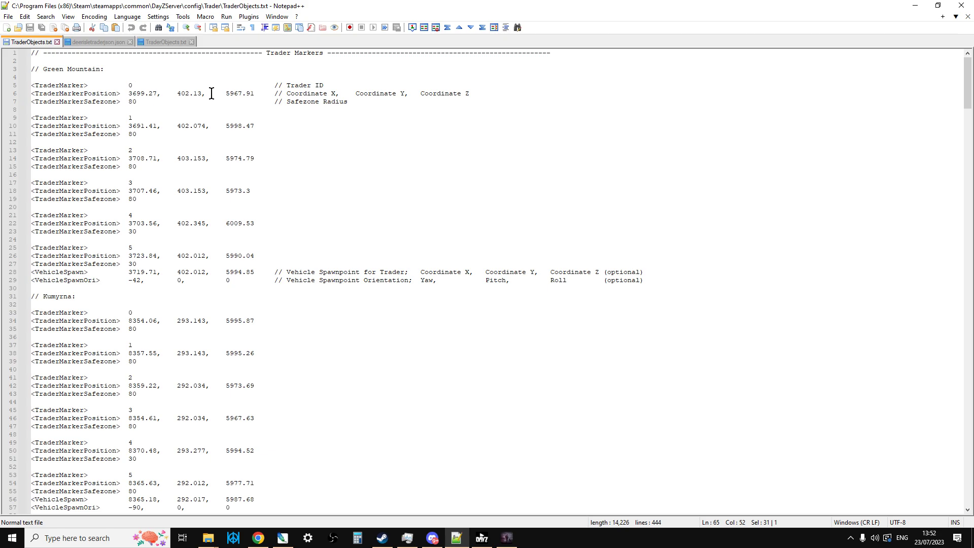
pyautogui.scroll(-3, 184, 108)
pyautogui.scroll(-9, 213, 178)
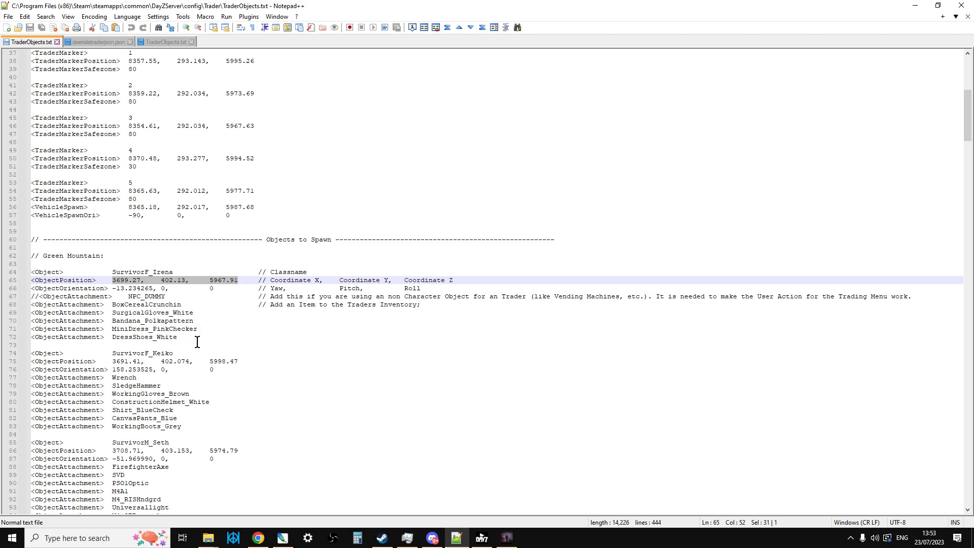
pyautogui.moveTo(197, 341); pyautogui.dragTo(30, 272)
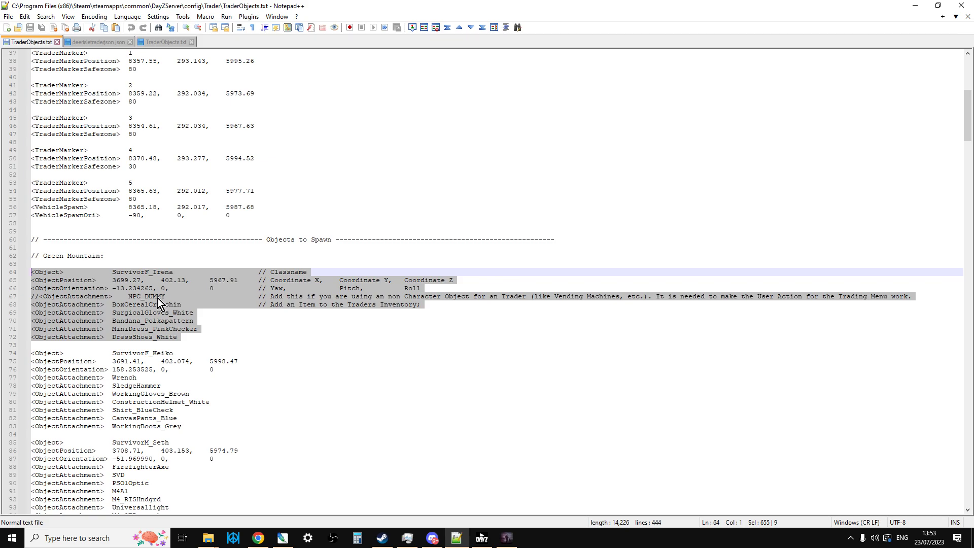
pyautogui.click(205, 334)
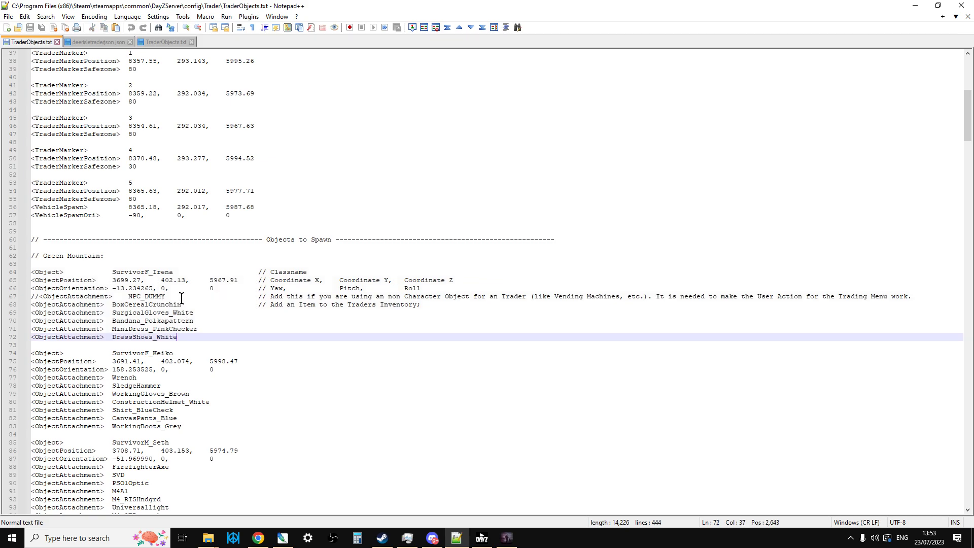
pyautogui.moveTo(181, 296); pyautogui.dragTo(24, 297)
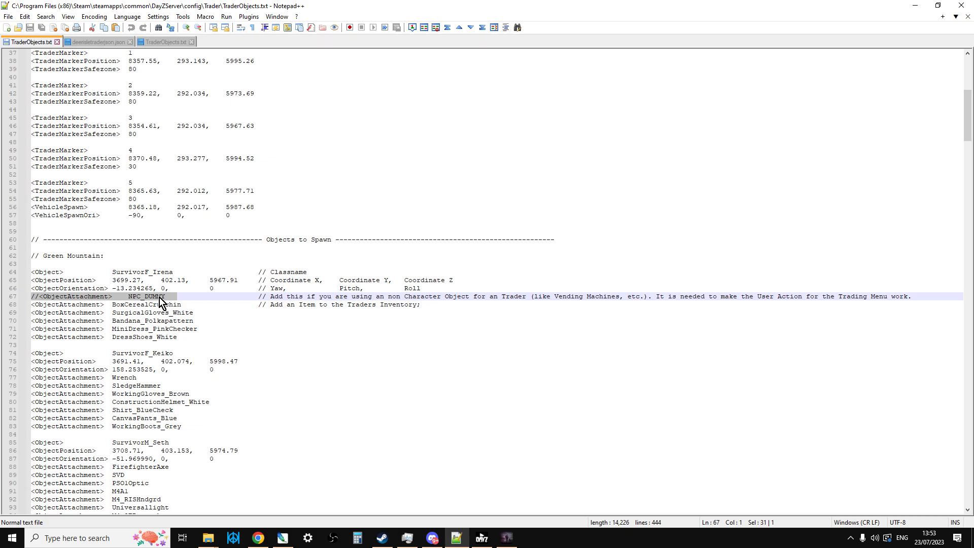
pyautogui.click(45, 299)
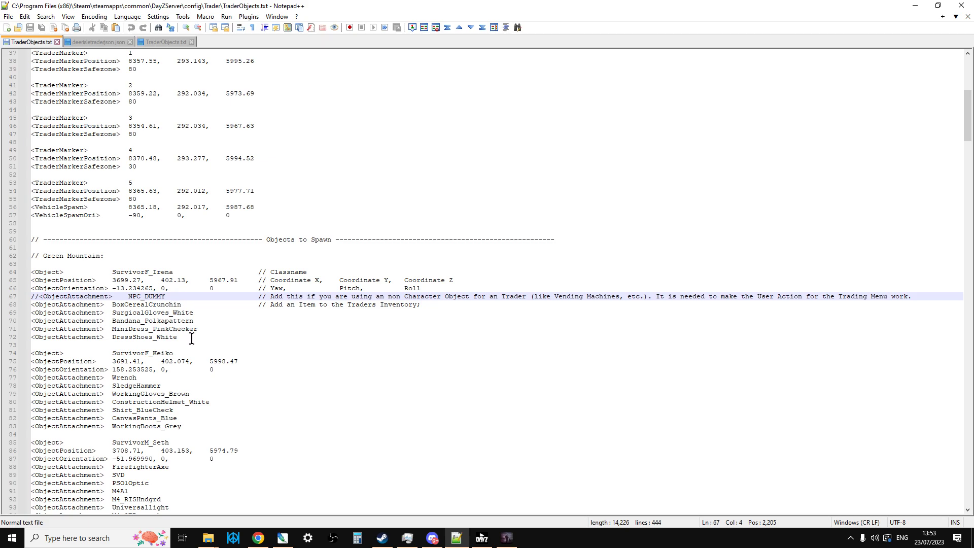
pyautogui.moveTo(182, 337); pyautogui.dragTo(32, 307)
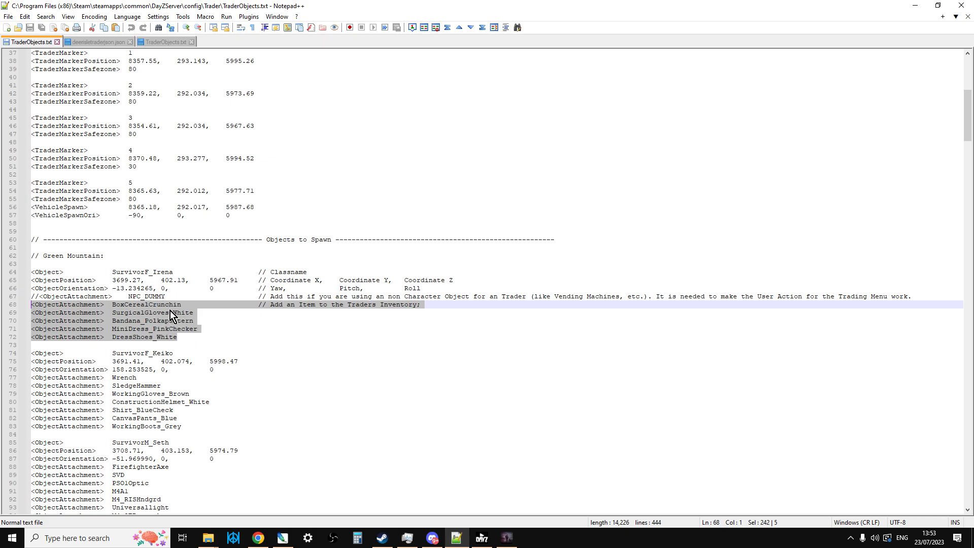
pyautogui.click(189, 338)
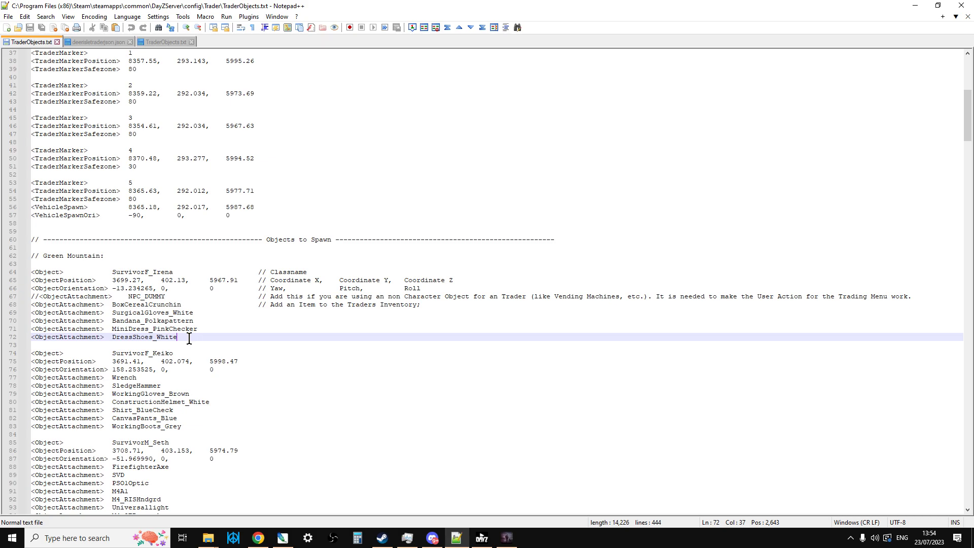
pyautogui.scroll(-4, 189, 338)
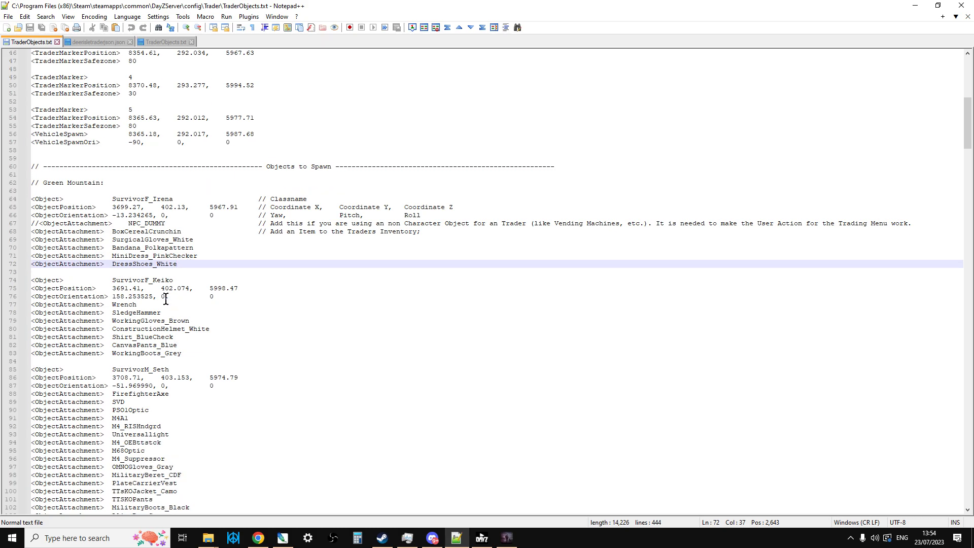
# - Highlight the FuelStation and Land_Lunapark_Shooting_Gallery entries, then switch to deerisletraderjson.json
pyautogui.scroll(-3, 166, 300)
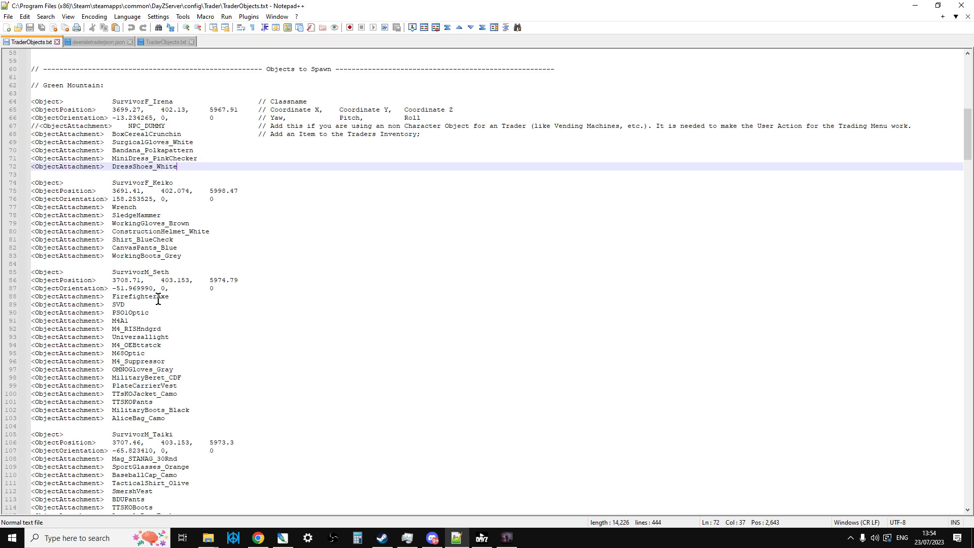
pyautogui.scroll(-13, 198, 320)
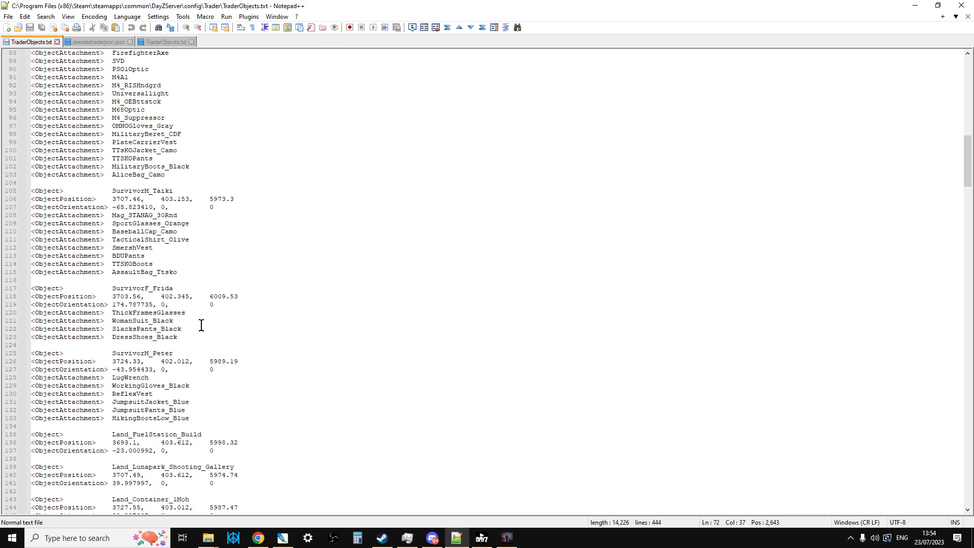
pyautogui.scroll(-2, 200, 325)
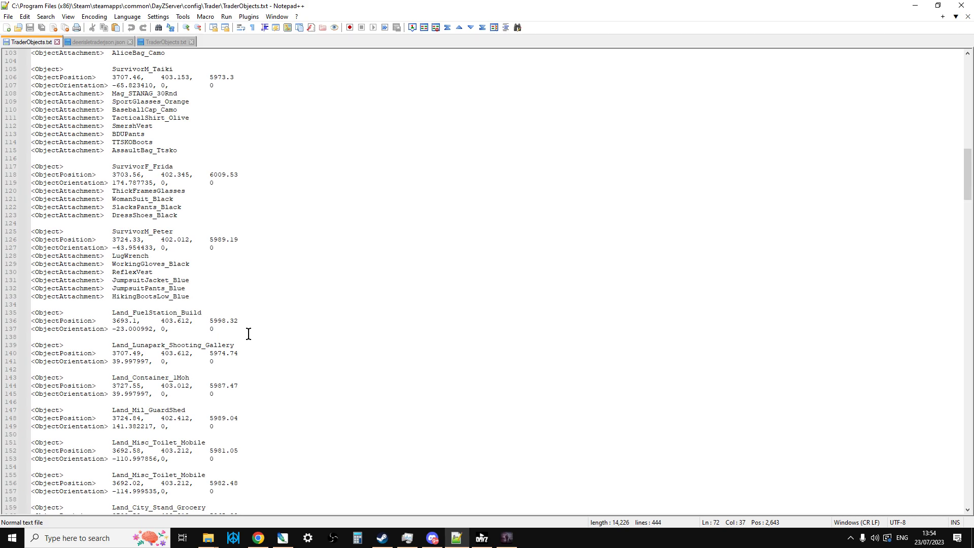
pyautogui.moveTo(248, 335); pyautogui.dragTo(29, 312)
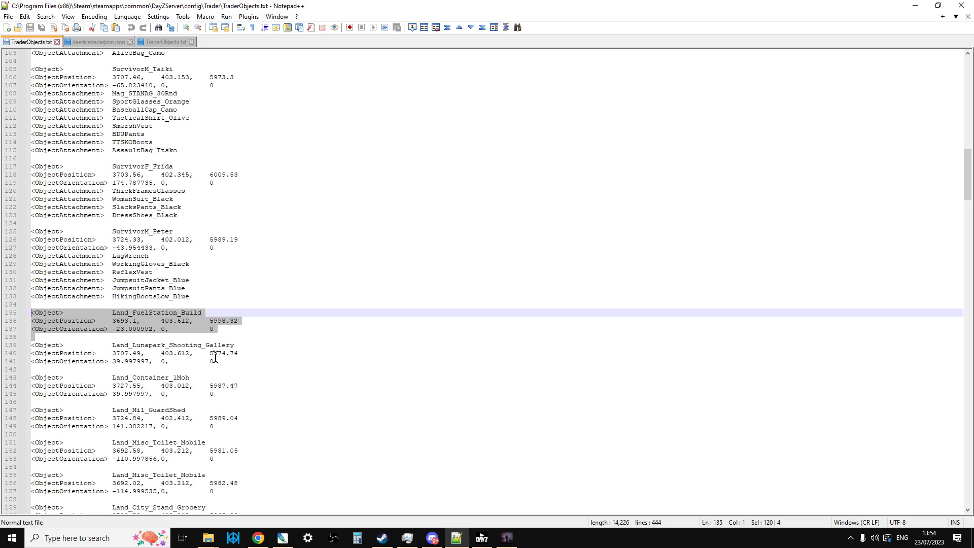
pyautogui.moveTo(173, 366); pyautogui.dragTo(30, 345)
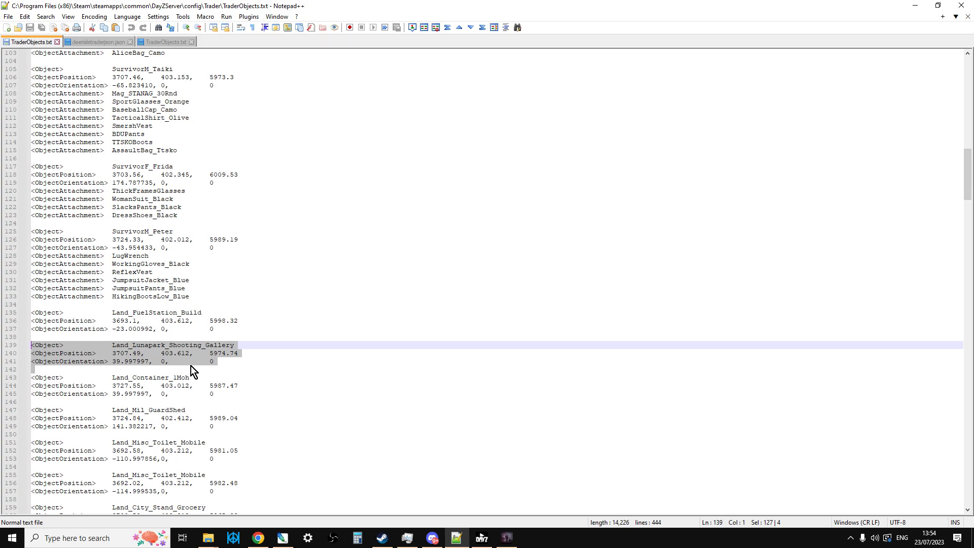
pyautogui.click(101, 40)
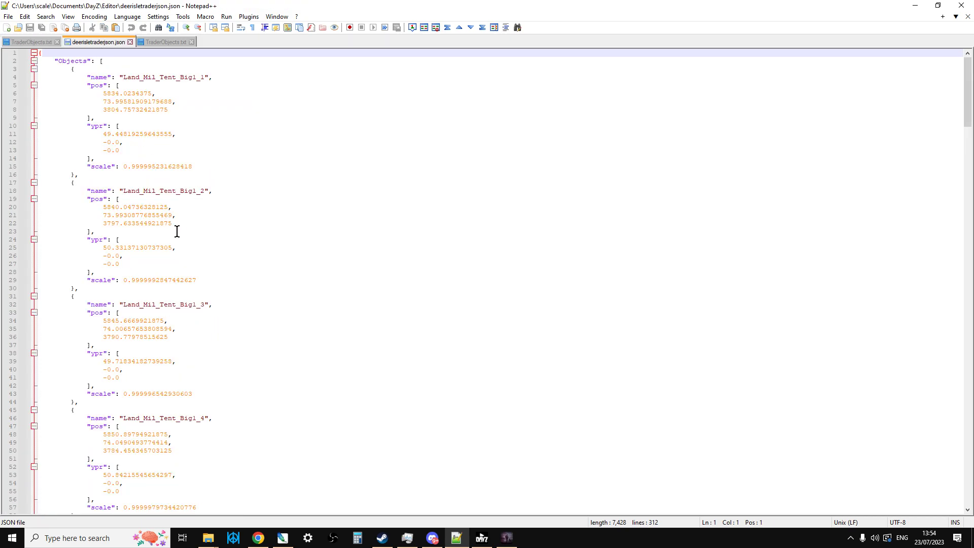
# - Highlight the Land_Mil_Tent_Big1_2 name and position in the JSON, clear it, and return to TraderObjects.txt
pyautogui.moveTo(63, 183); pyautogui.dragTo(172, 240)
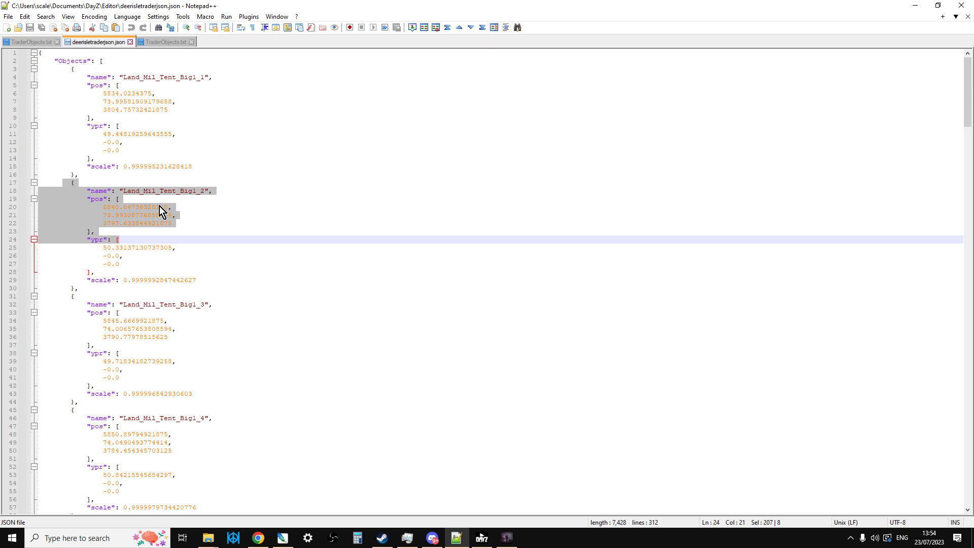
pyautogui.click(86, 247)
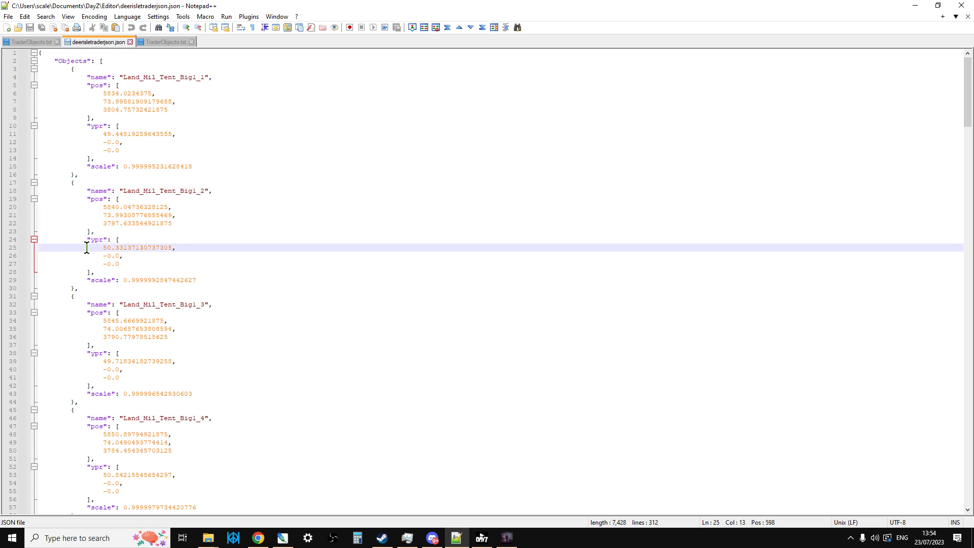
pyautogui.click(29, 43)
pyautogui.scroll(-2, 176, 358)
# - Scroll through TraderObjects.txt back to the top, then switch to the DayZ Editor
pyautogui.scroll(1, 175, 360)
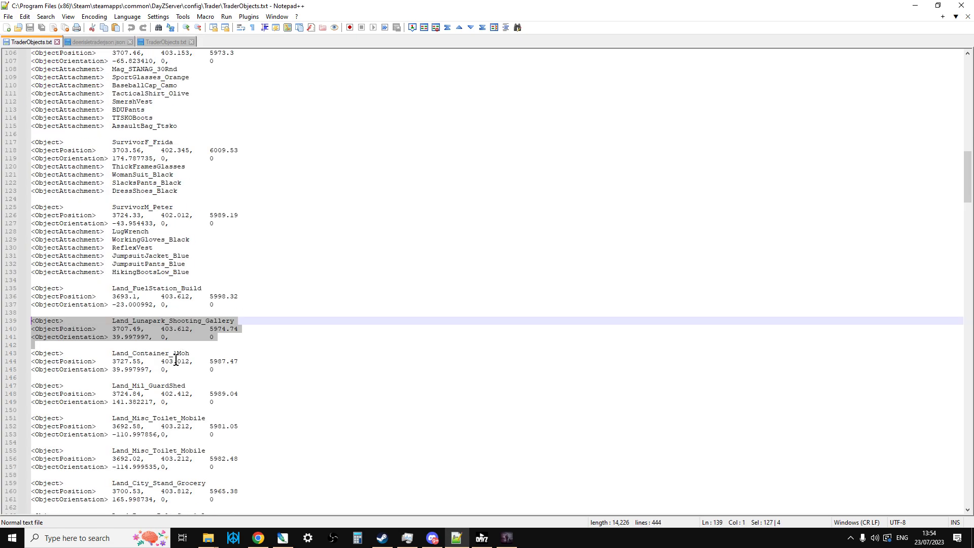
pyautogui.scroll(1, 176, 361)
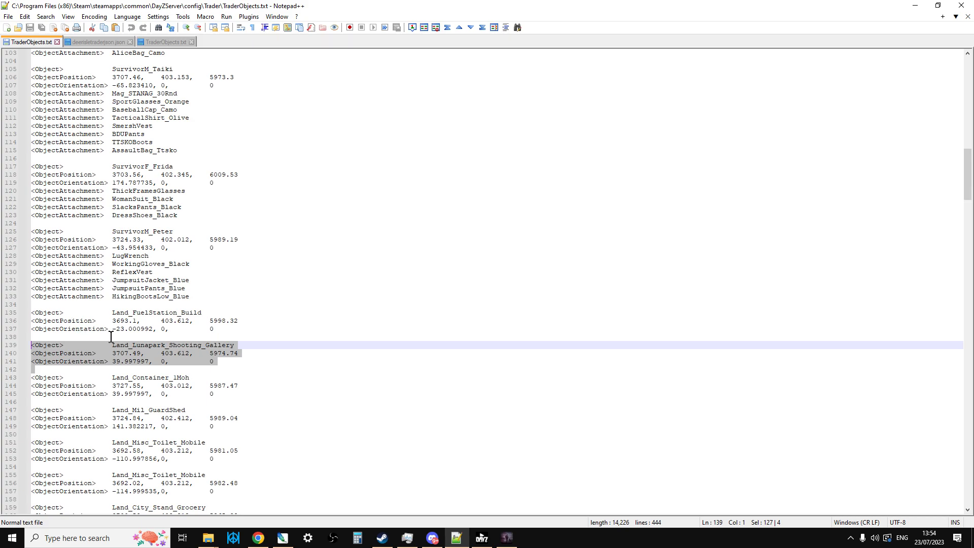
pyautogui.scroll(-9, 112, 340)
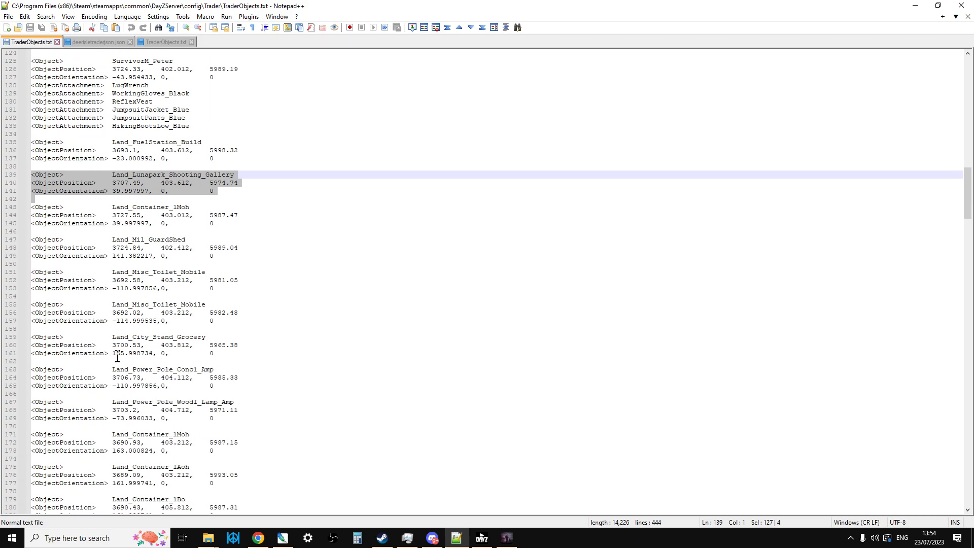
pyautogui.scroll(12, 118, 360)
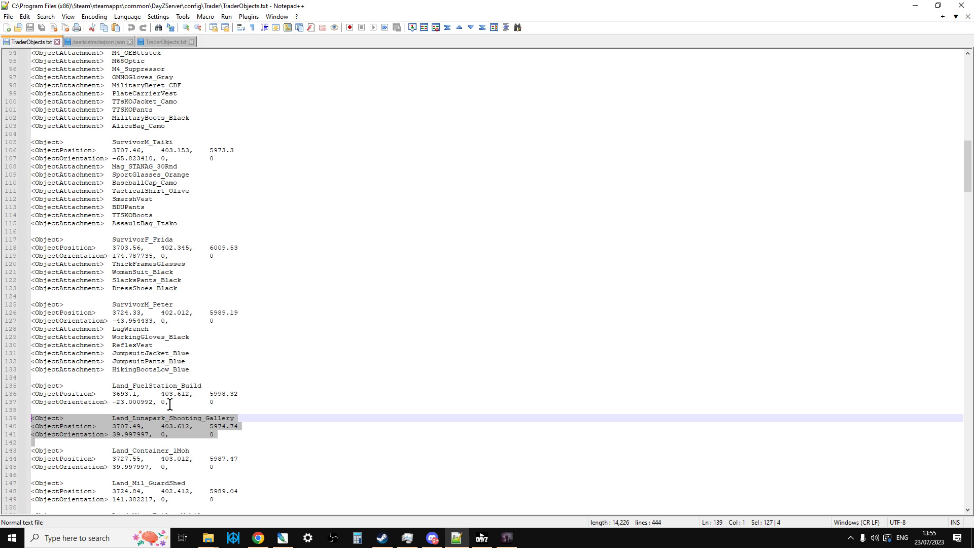
pyautogui.scroll(20, 170, 404)
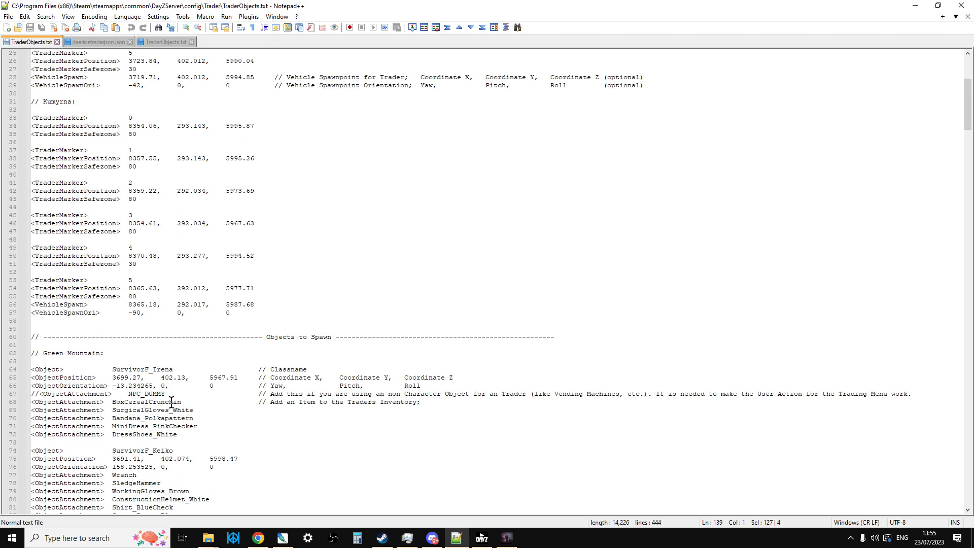
pyautogui.scroll(8, 172, 404)
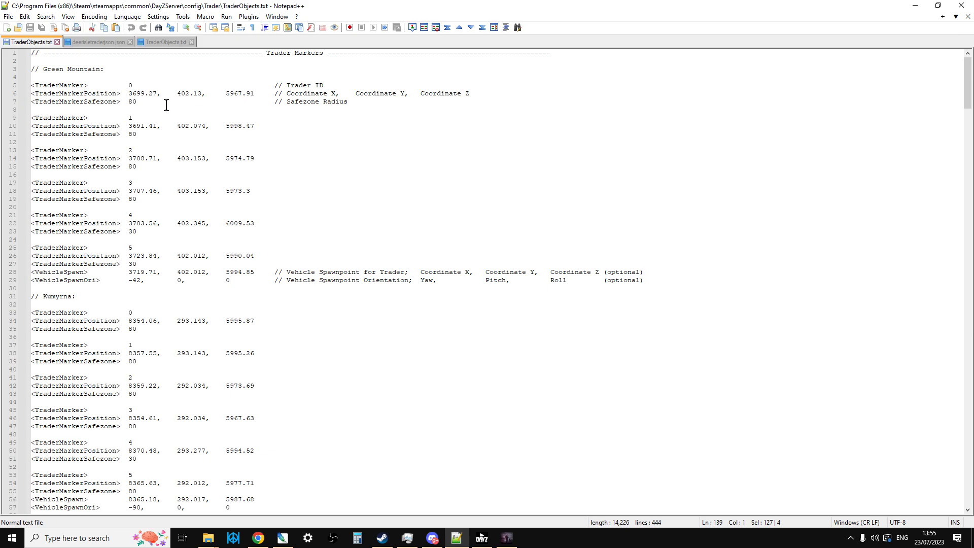
pyautogui.scroll(-7, 187, 162)
pyautogui.scroll(-1, 179, 289)
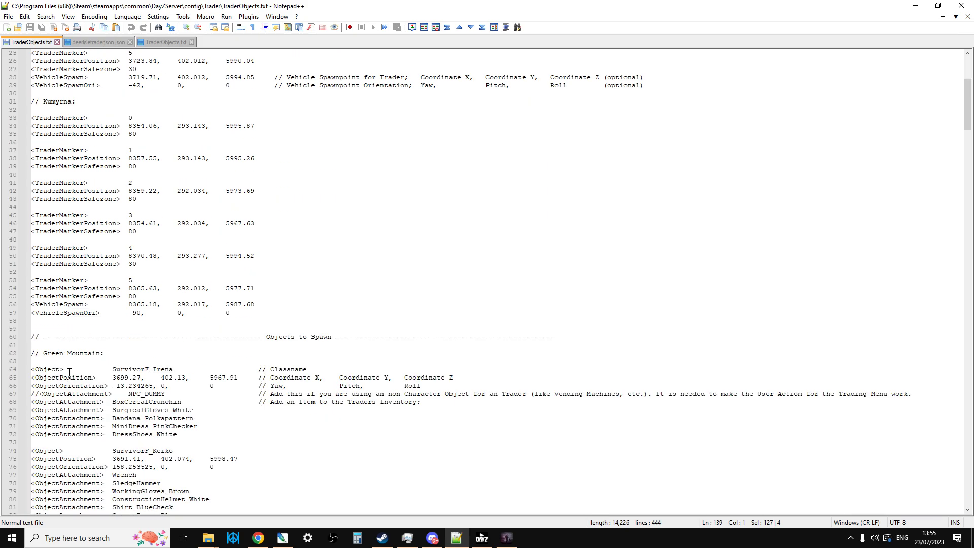
pyautogui.scroll(8, 177, 383)
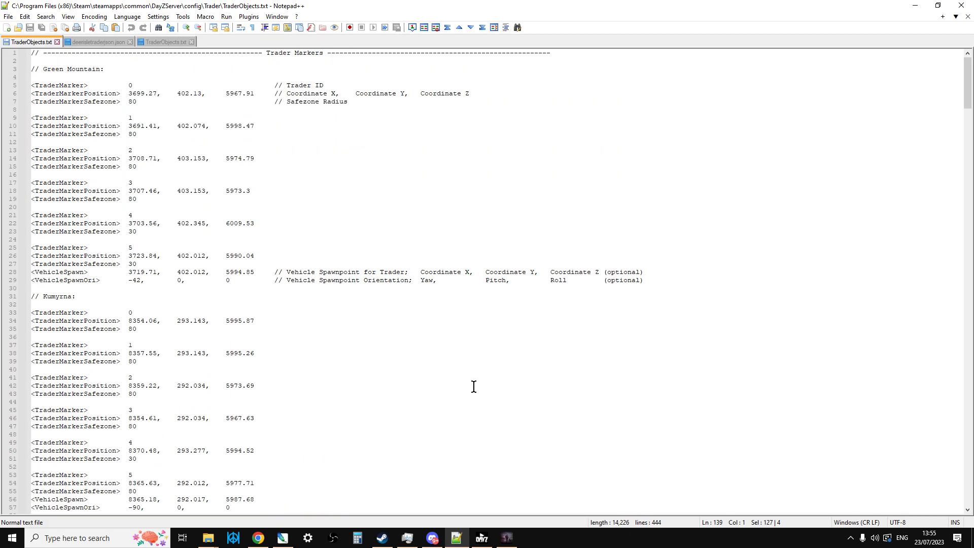
pyautogui.click(506, 538)
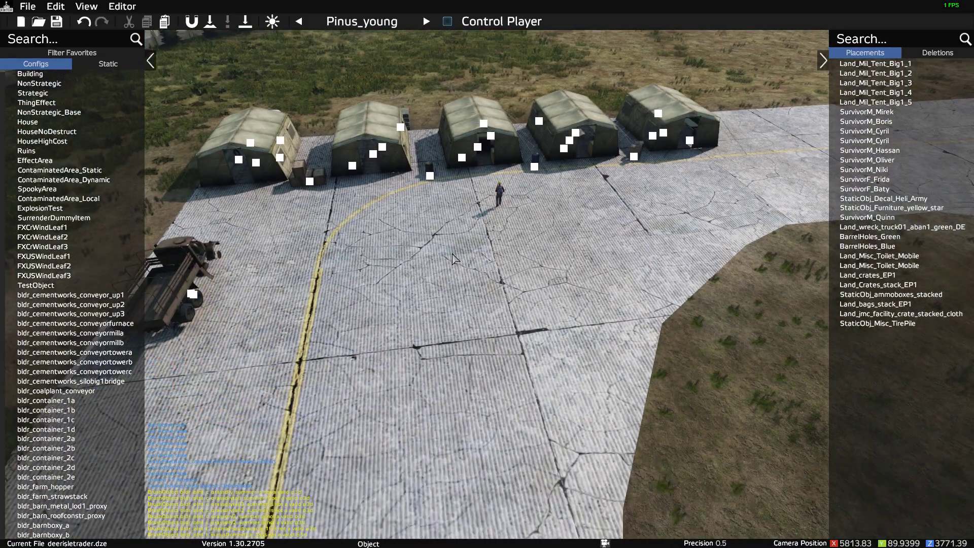
# - Fly the camera over the five airfield tents and save the base to deerisletrader.dze
pyautogui.moveTo(454, 259); pyautogui.dragTo(426, 239, button='right')
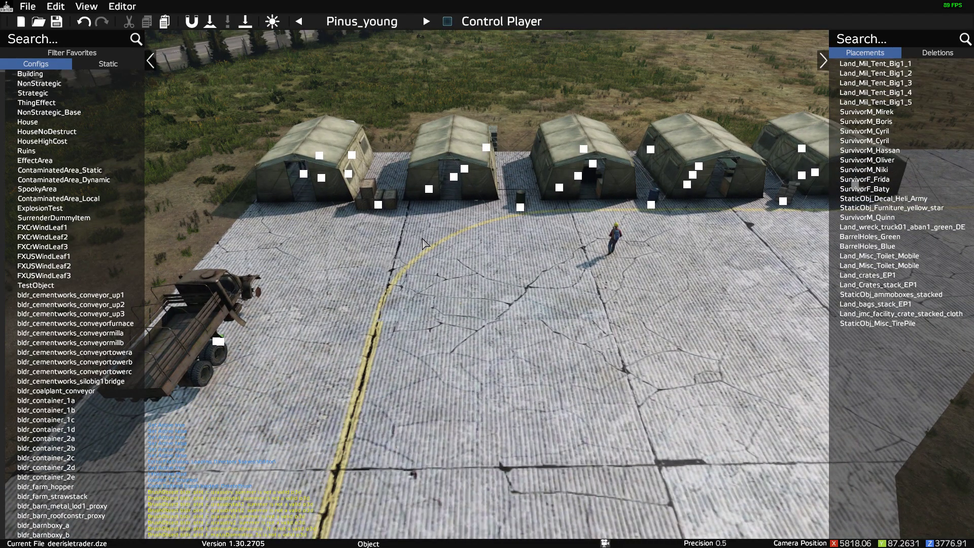
pyautogui.moveTo(440, 274); pyautogui.dragTo(459, 270, button='right')
pyautogui.press('q')
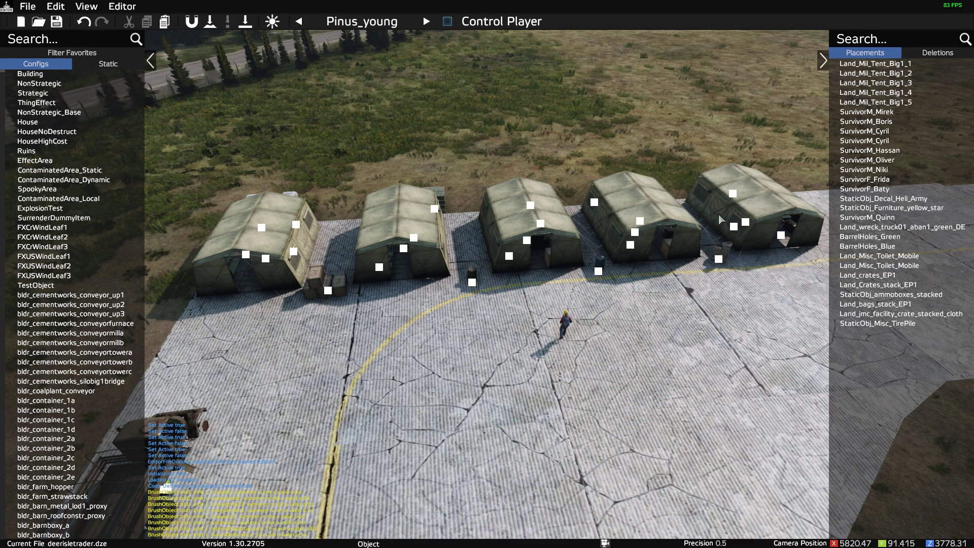
pyautogui.moveTo(415, 359)
pyautogui.mouseDown(button='right')
pyautogui.moveTo(384, 347)
pyautogui.moveTo(397, 451)
pyautogui.moveTo(400, 372)
pyautogui.mouseUp(button='right')
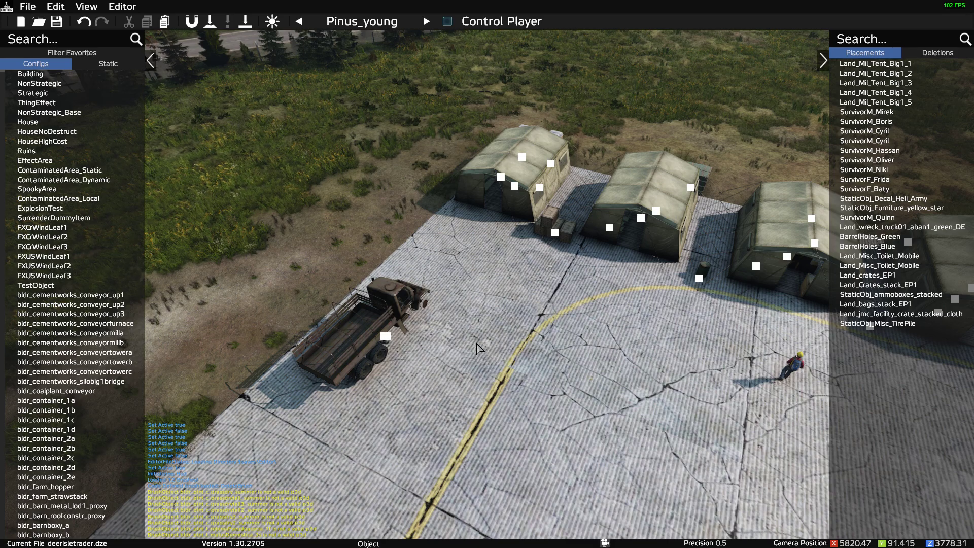
pyautogui.moveTo(481, 349); pyautogui.dragTo(448, 324, button='right')
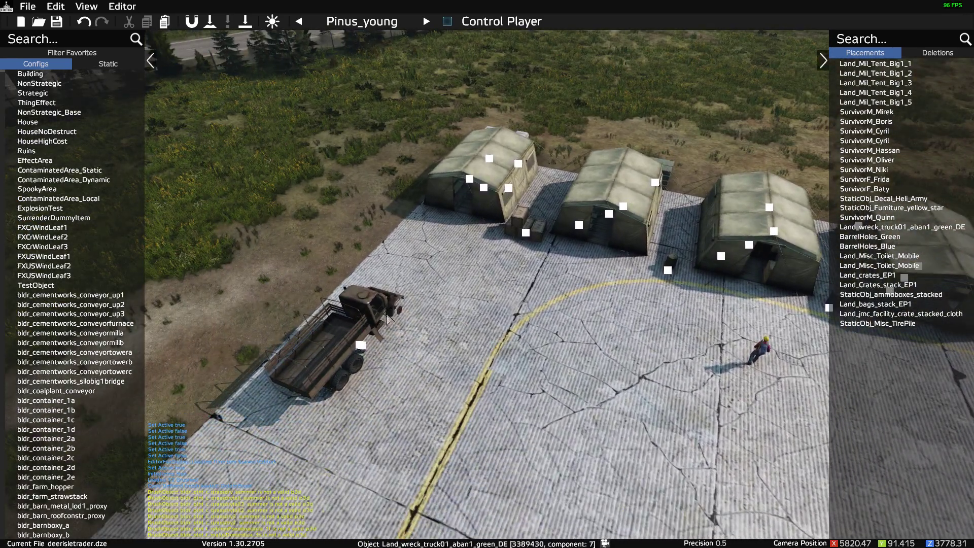
pyautogui.press('w')
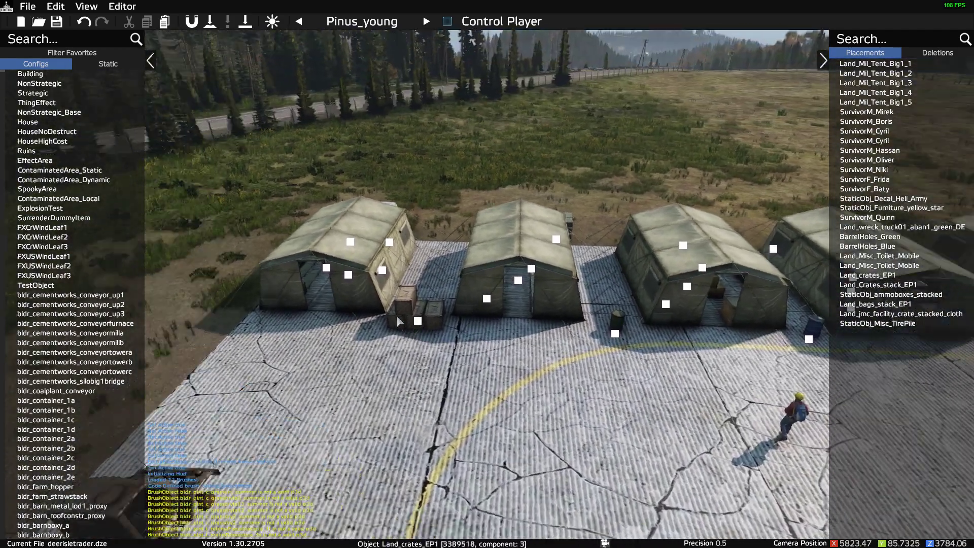
pyautogui.hotkey('ctrl', 's')
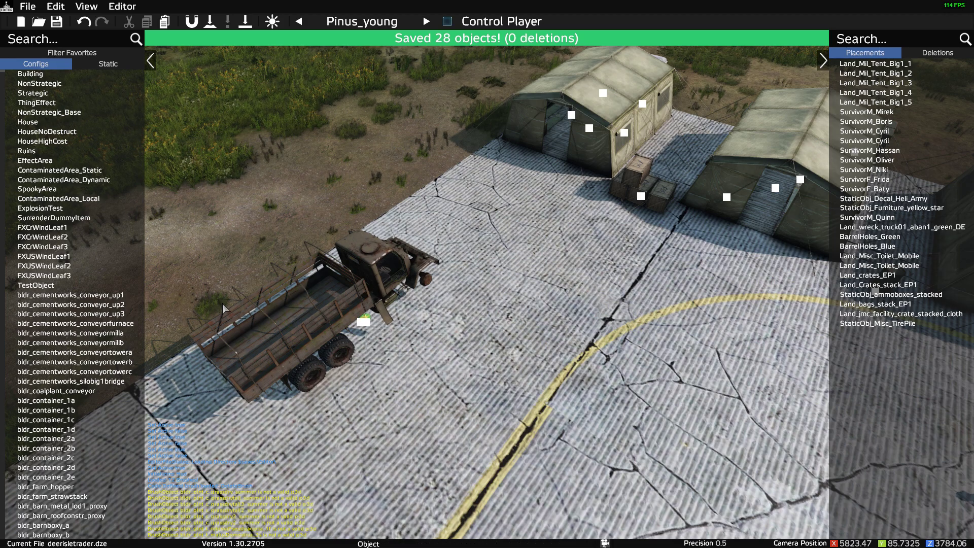
pyautogui.moveTo(424, 335); pyautogui.dragTo(752, 317, button='right')
pyautogui.press('s')
pyautogui.press('s')
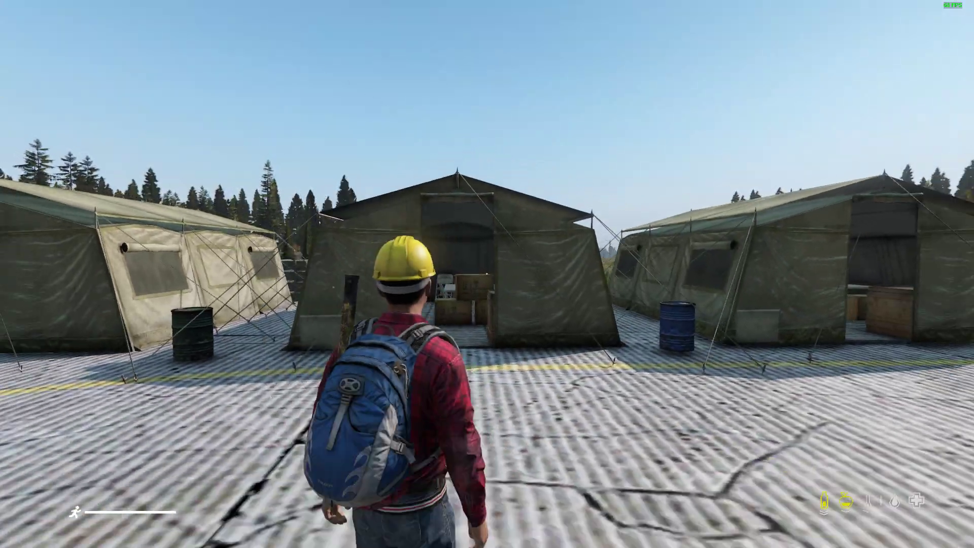
pyautogui.press('w')
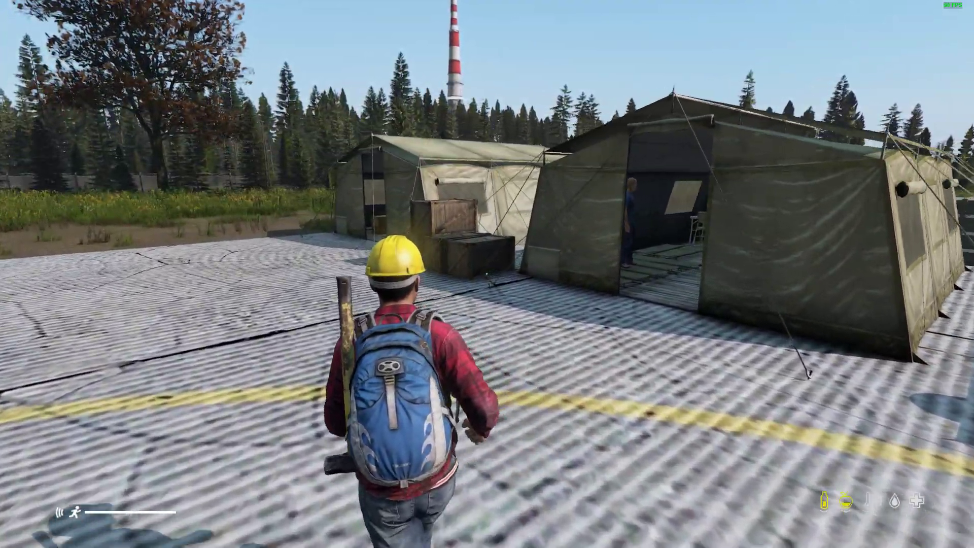
pyautogui.press('w')
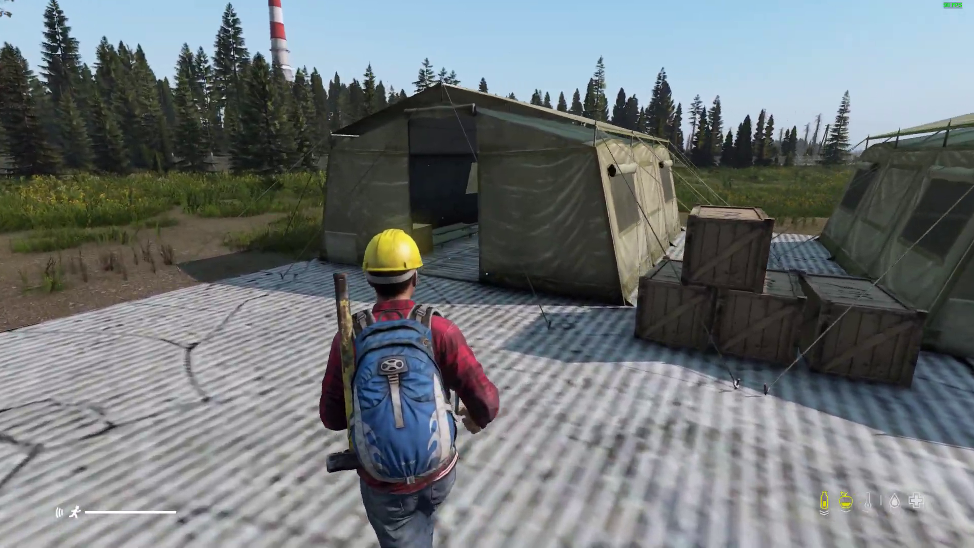
pyautogui.press('w')
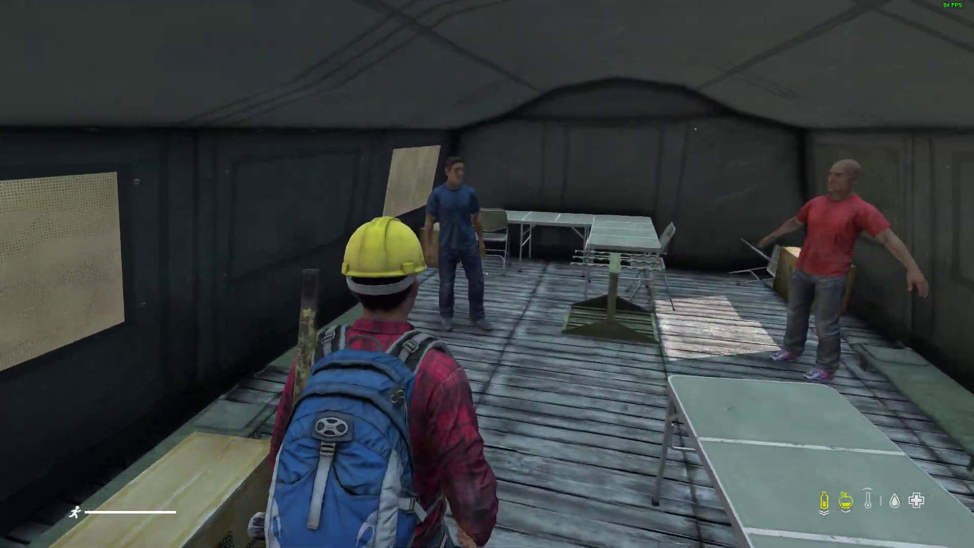
pyautogui.press('w')
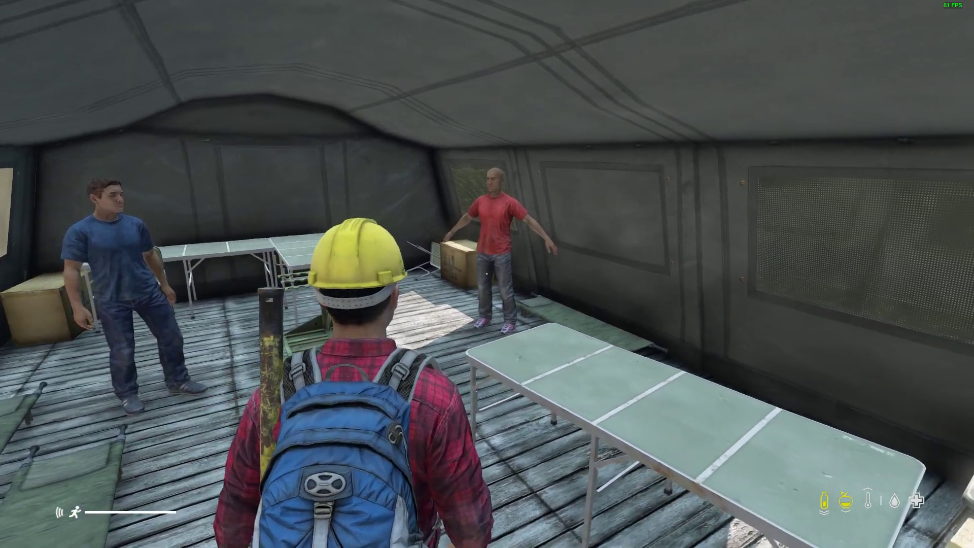
pyautogui.press('s')
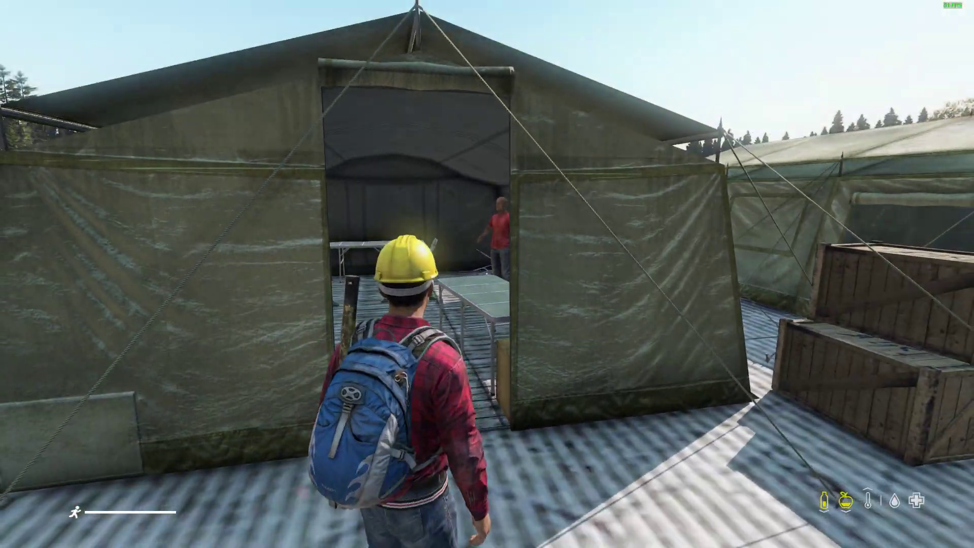
pyautogui.press('s')
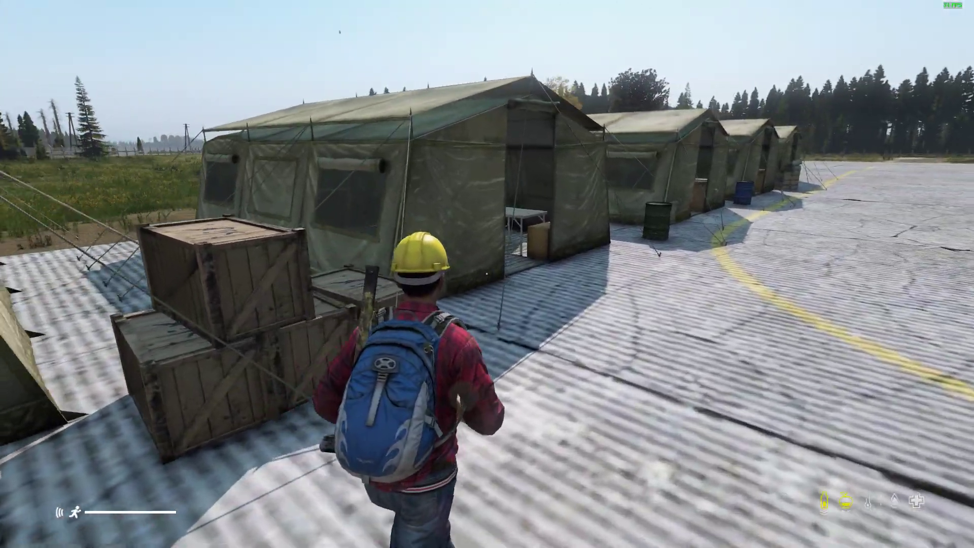
pyautogui.press('w')
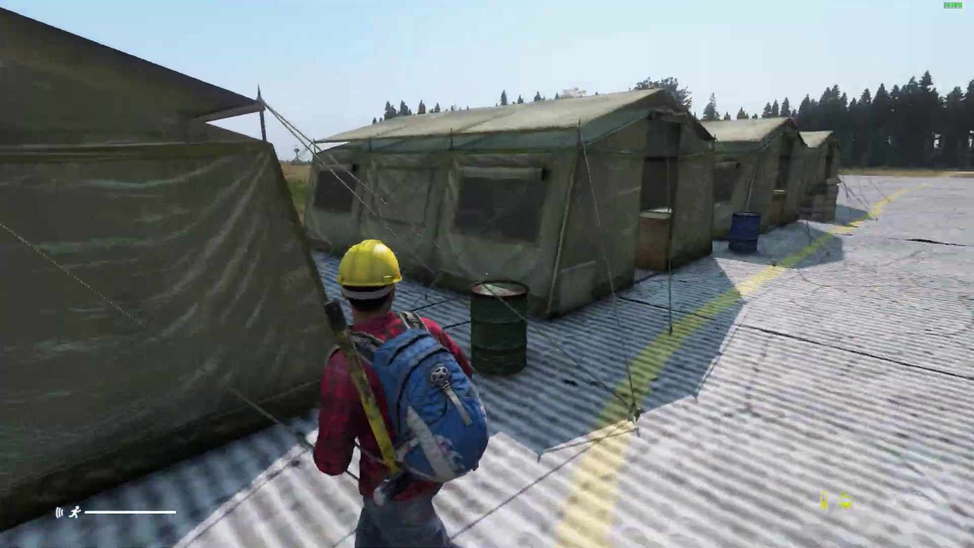
pyautogui.press('w')
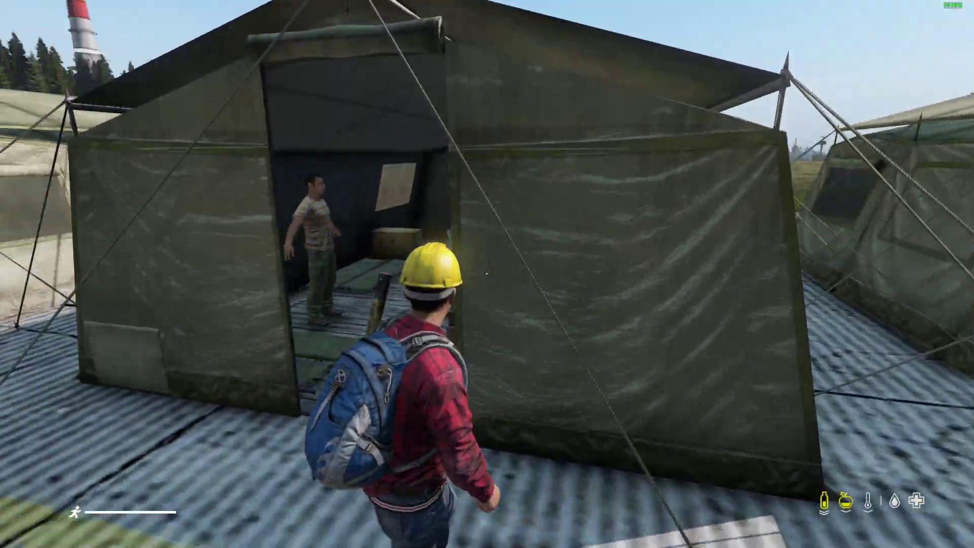
pyautogui.press('w')
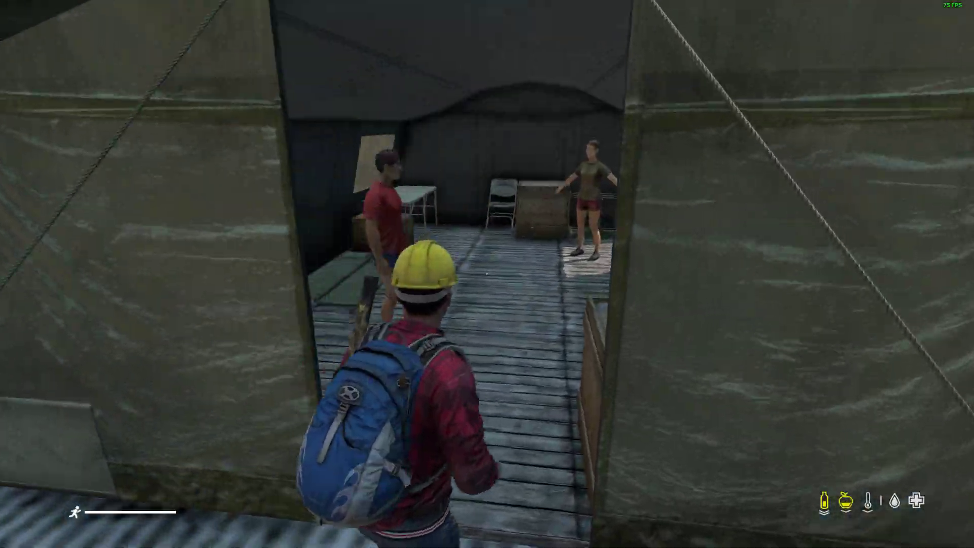
pyautogui.press('w')
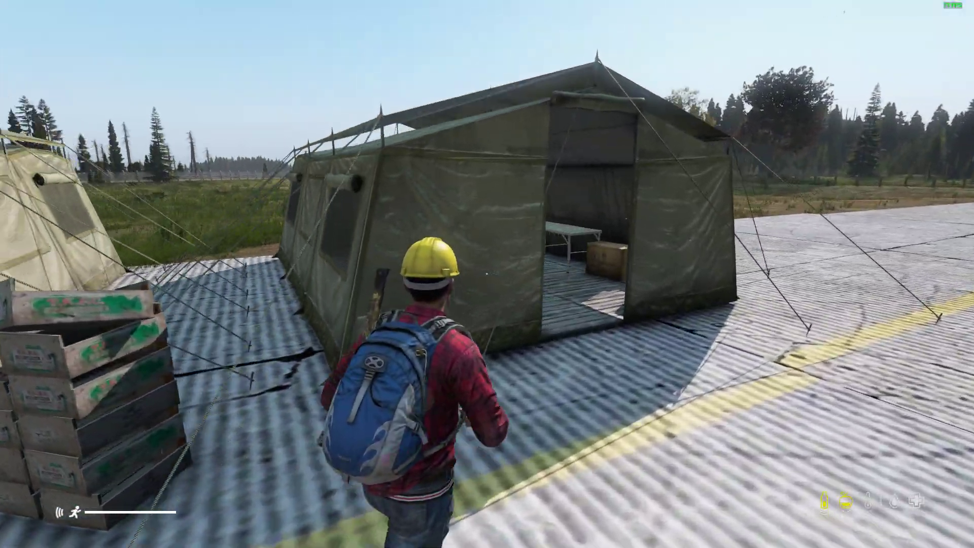
pyautogui.press('w')
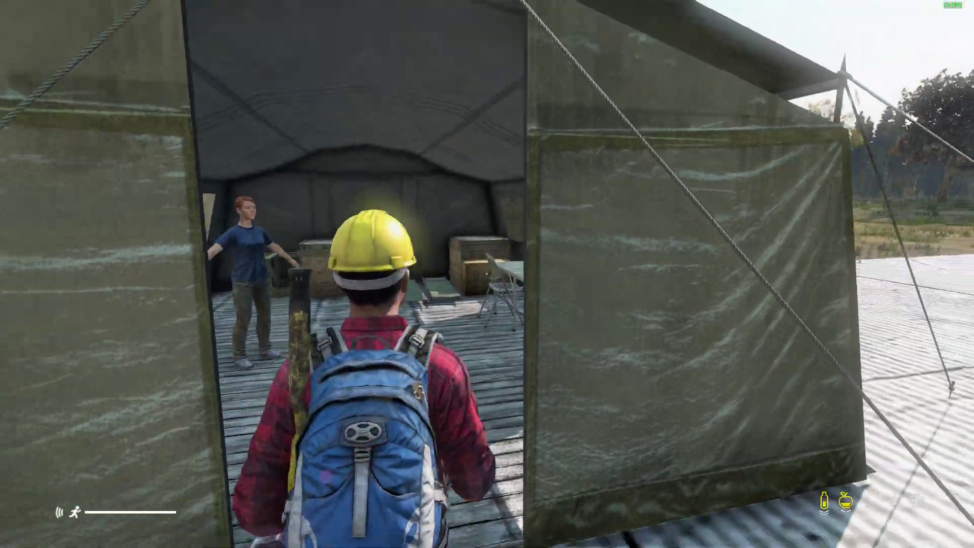
pyautogui.press('w')
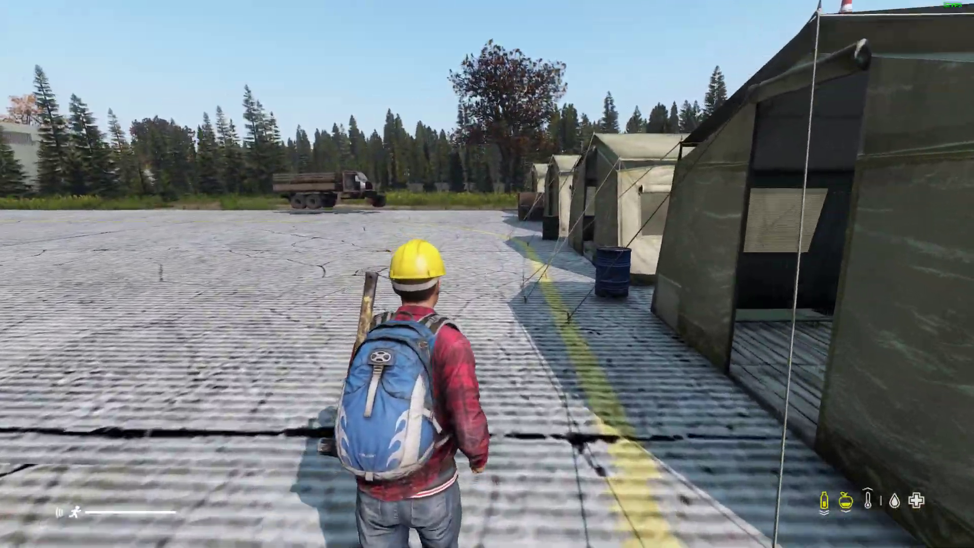
pyautogui.press('w')
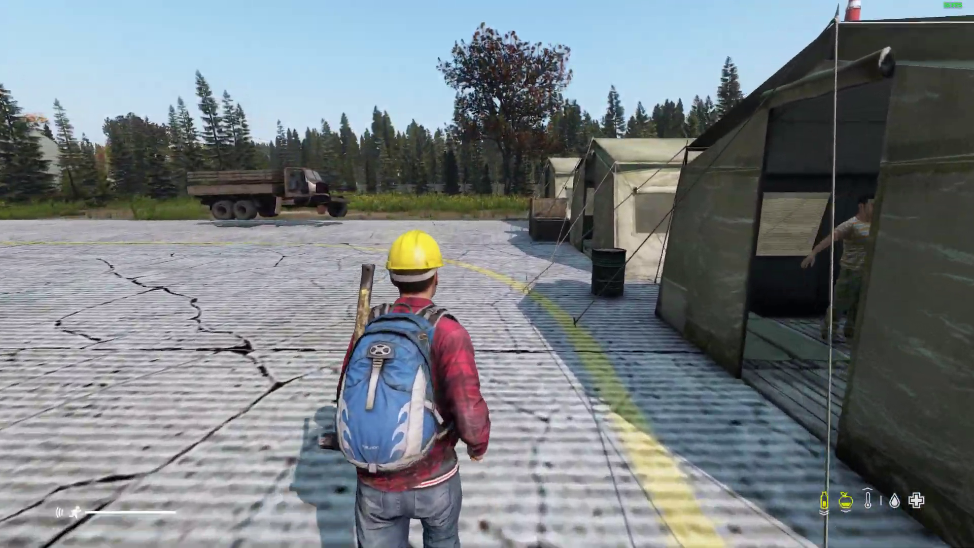
pyautogui.press('w')
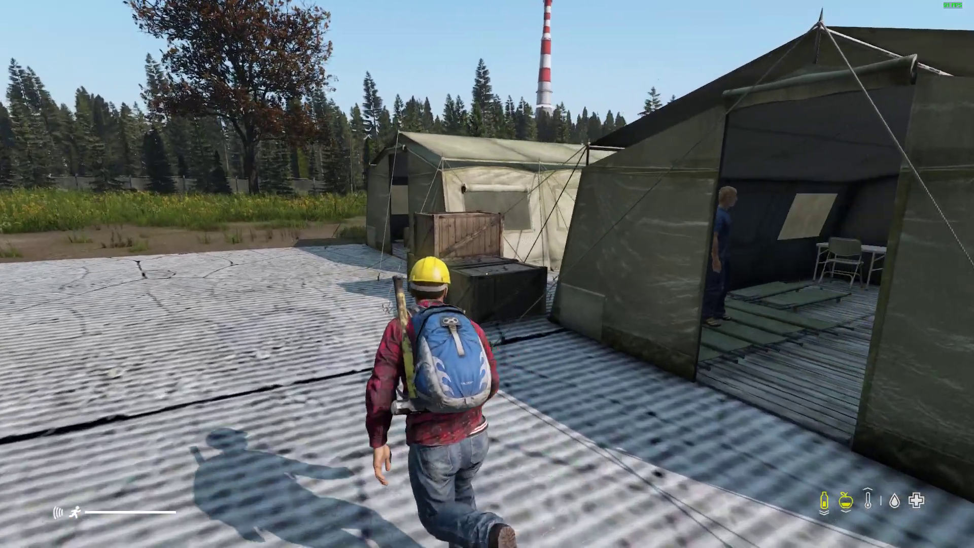
pyautogui.press('w')
pyautogui.press('y')
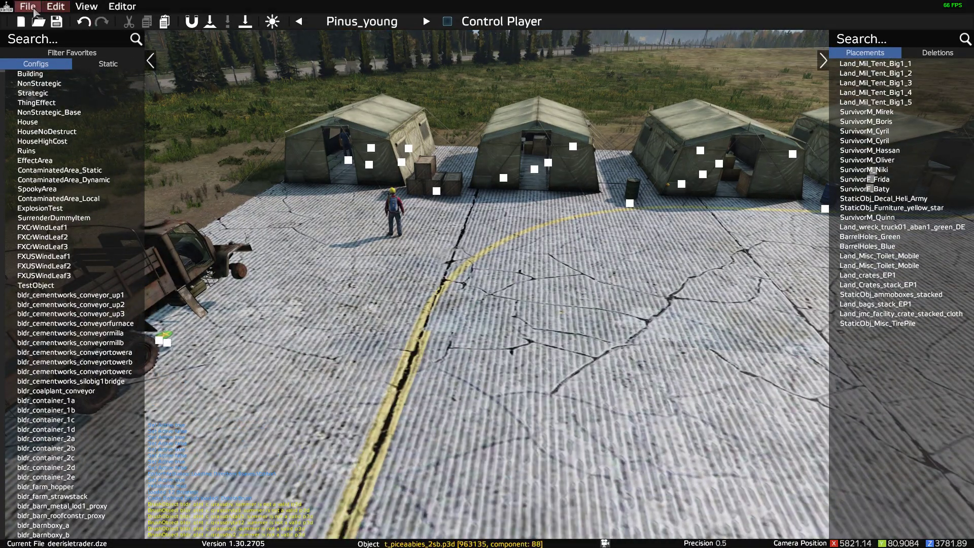
# - Re-save the 28-object base with File > Save, view the Export formats, and return to Notepad++
pyautogui.click(30, 8)
pyautogui.moveTo(99, 130)
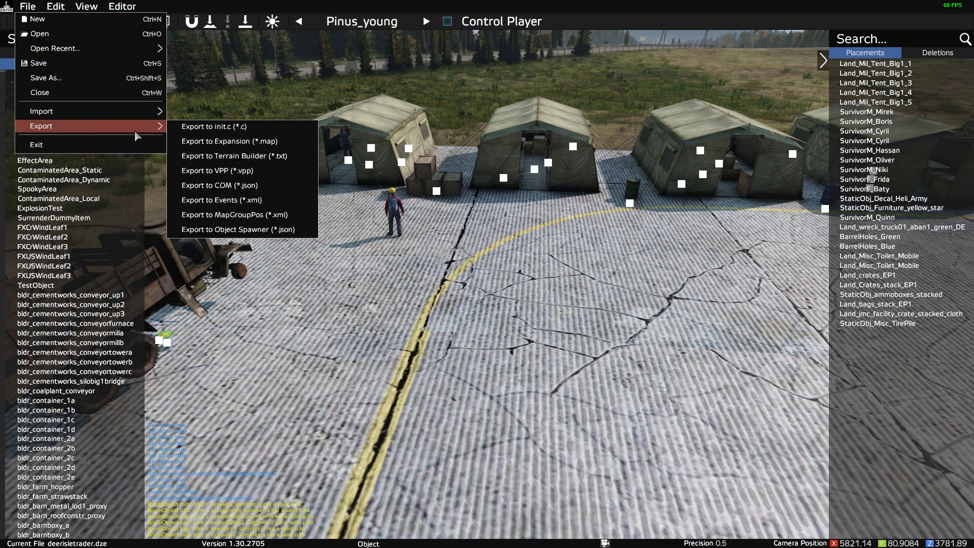
pyautogui.click(128, 62)
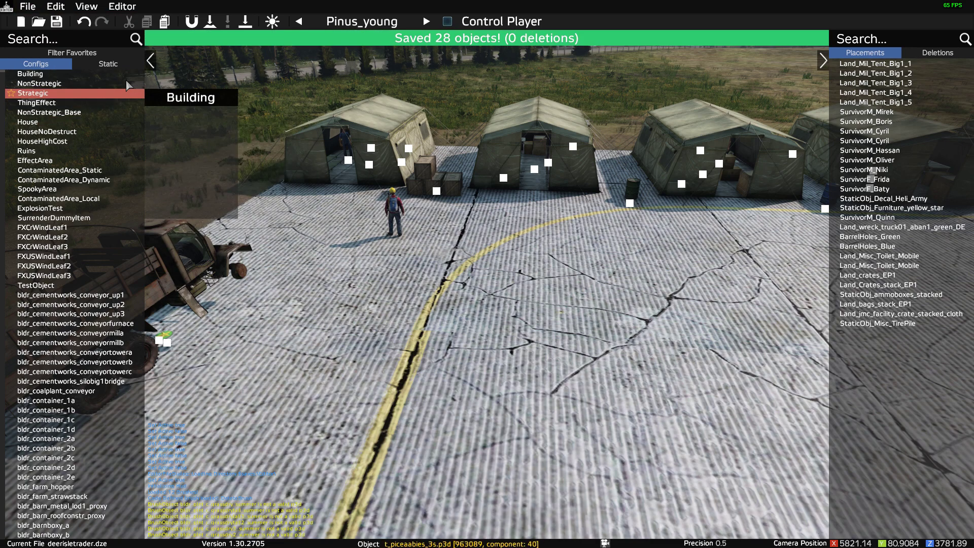
pyautogui.click(27, 7)
pyautogui.moveTo(131, 128)
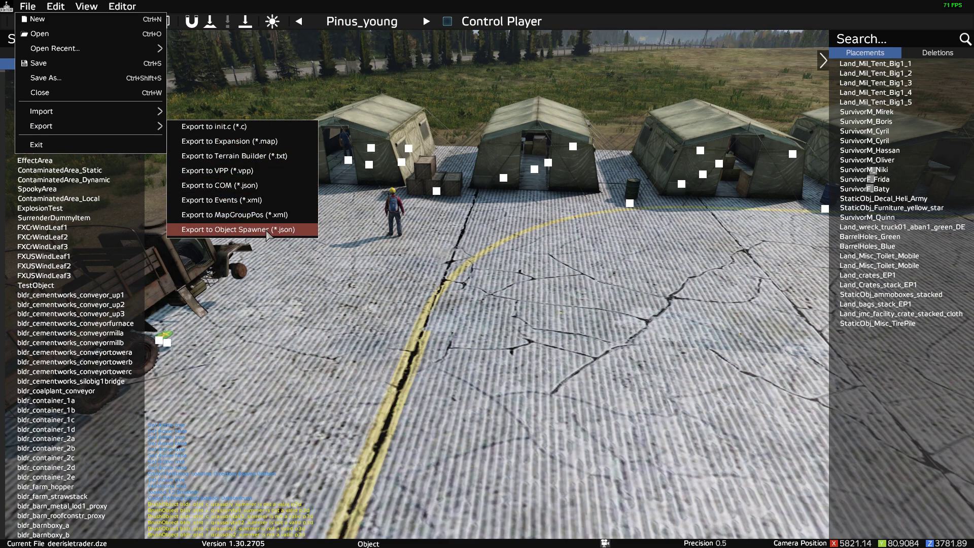
pyautogui.hotkey('alt', 'Tab')
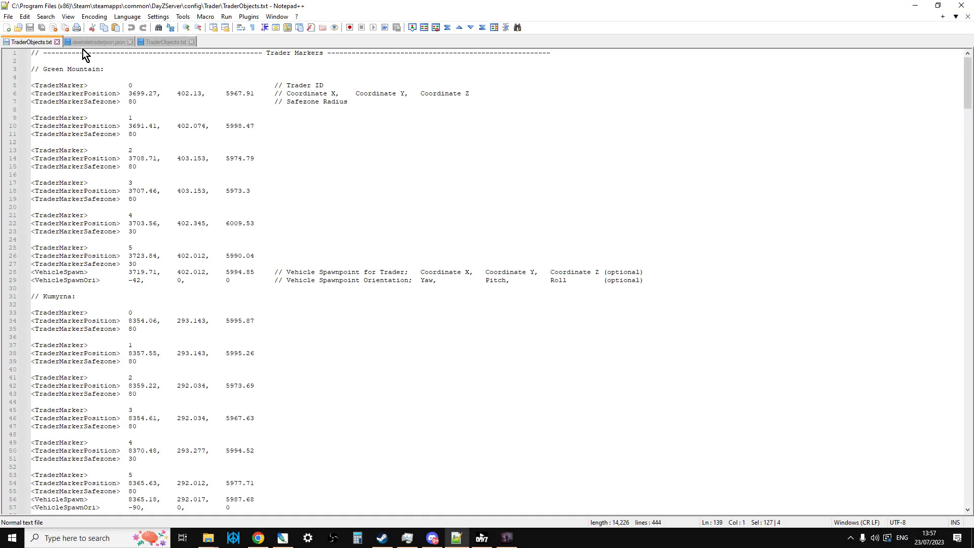
# - Select the SurvivorM_Mirek entry in deerisletraderjson.json, then compare it with the Deer Isle TraderObjects.txt
pyautogui.click(101, 42)
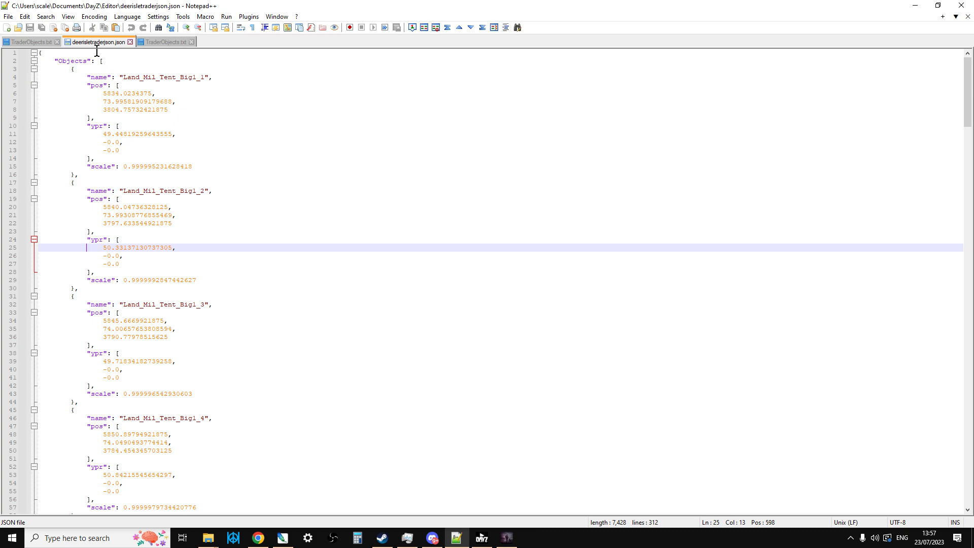
pyautogui.scroll(-10, 154, 328)
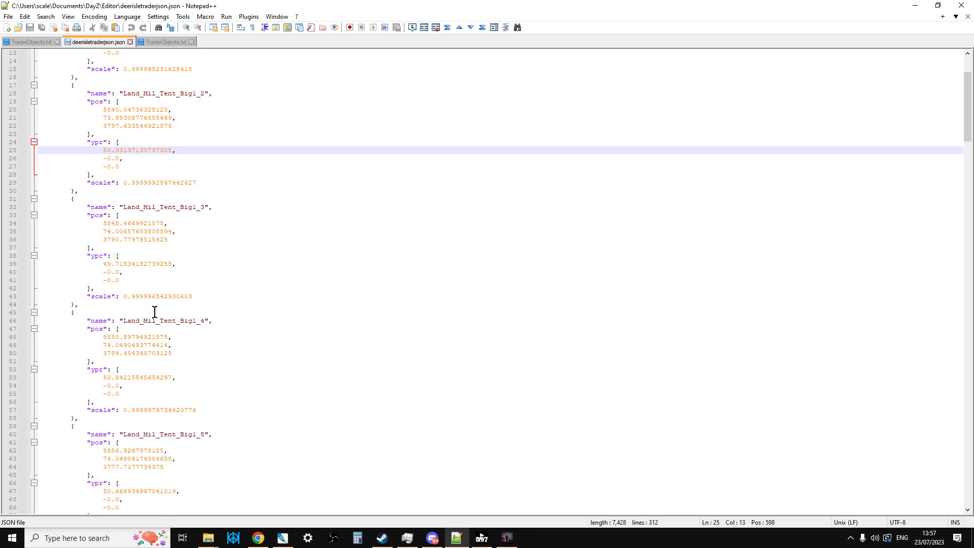
pyautogui.scroll(-7, 156, 306)
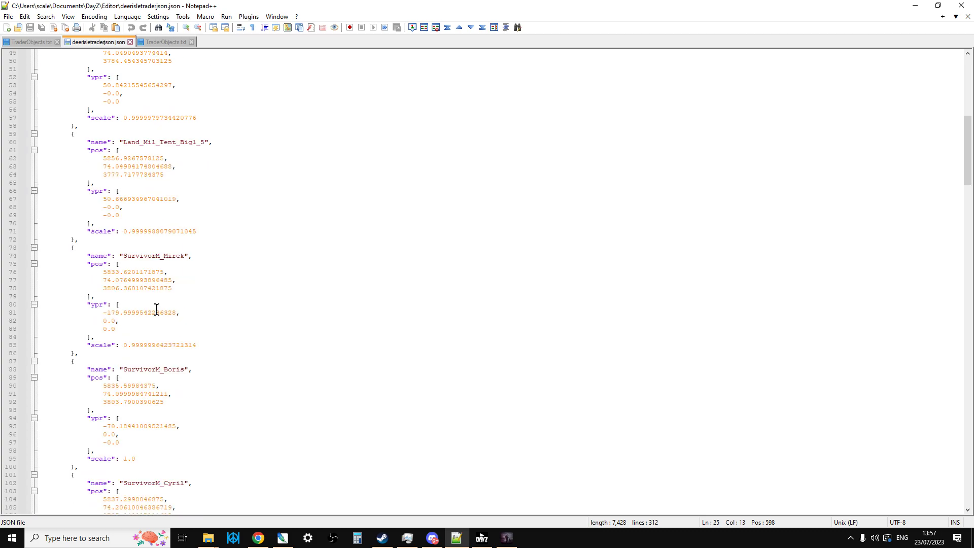
pyautogui.moveTo(66, 231); pyautogui.dragTo(241, 329)
pyautogui.scroll(-1, 221, 299)
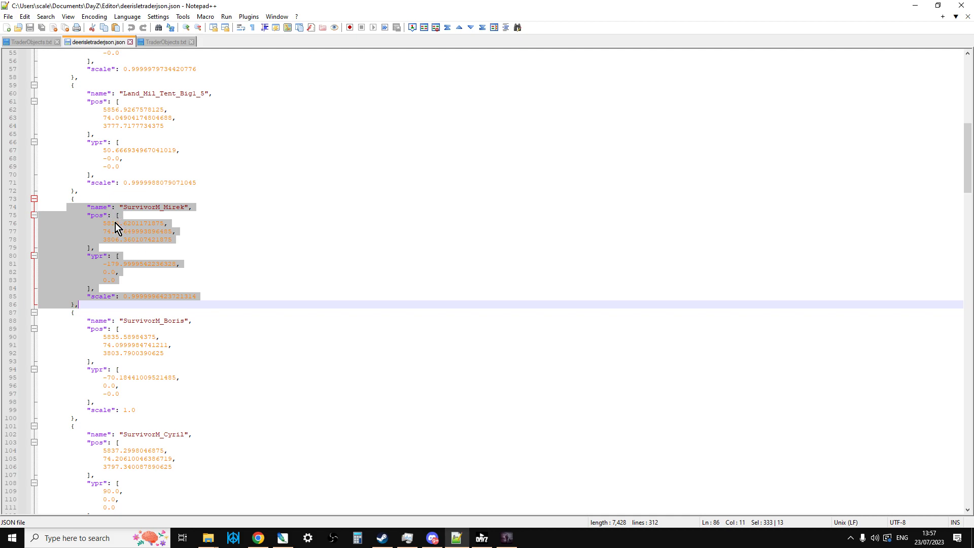
pyautogui.click(157, 42)
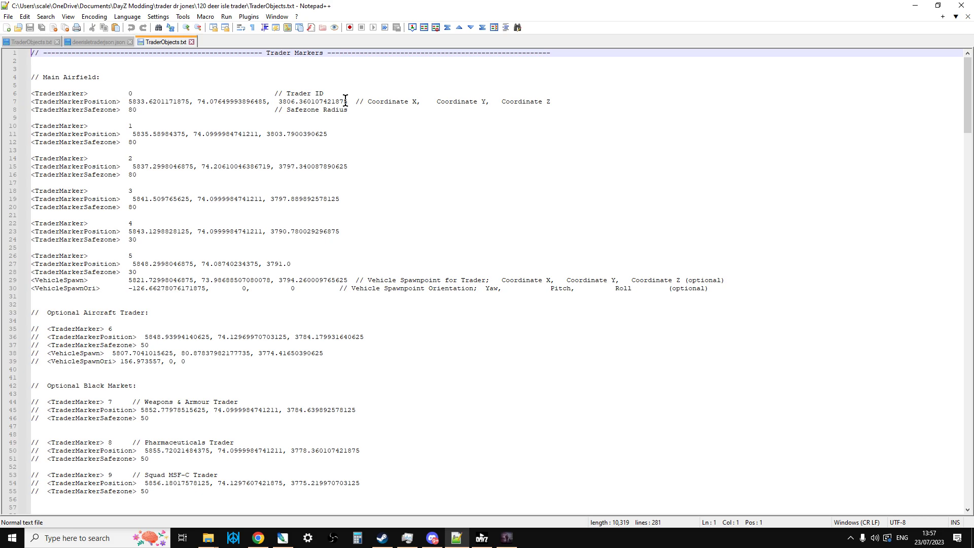
pyautogui.scroll(-13, 246, 271)
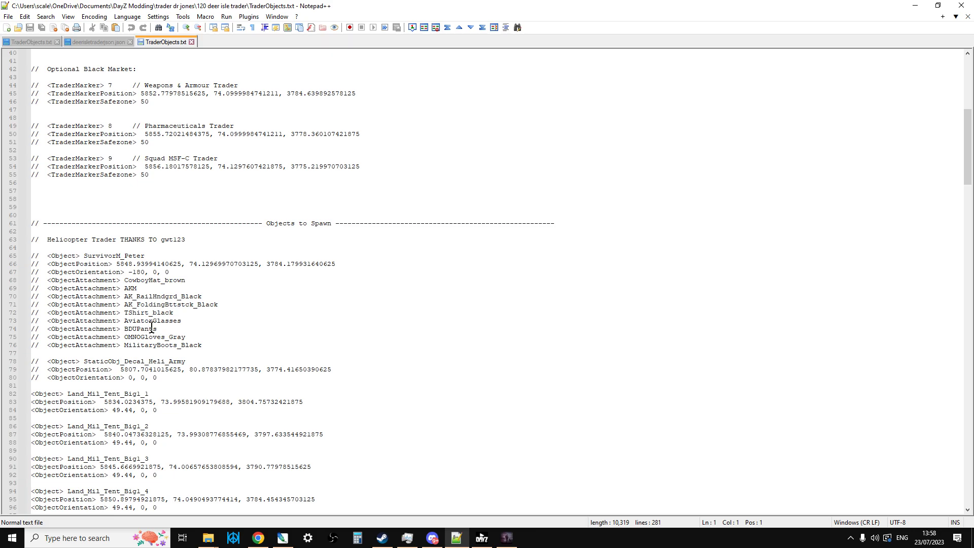
pyautogui.scroll(12, 151, 327)
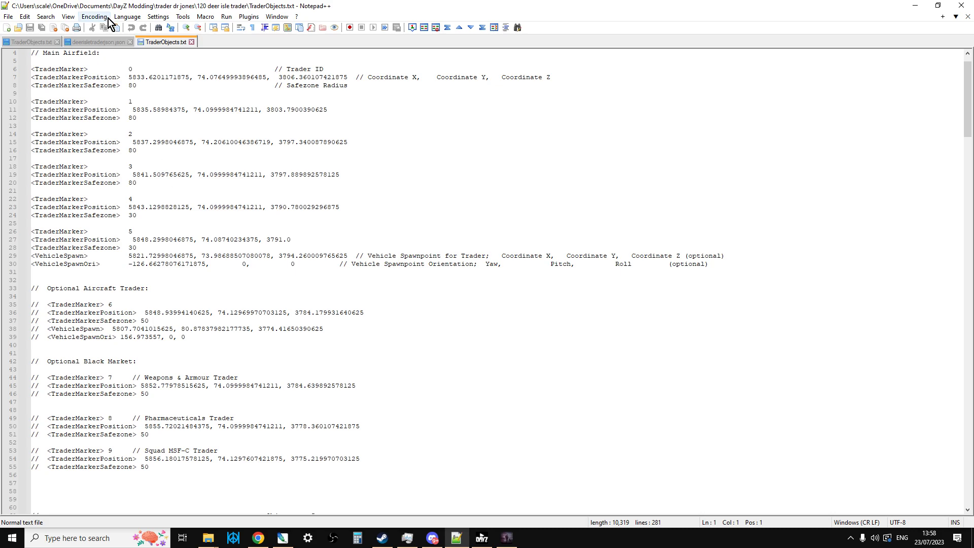
pyautogui.click(92, 42)
pyautogui.scroll(-4, 153, 239)
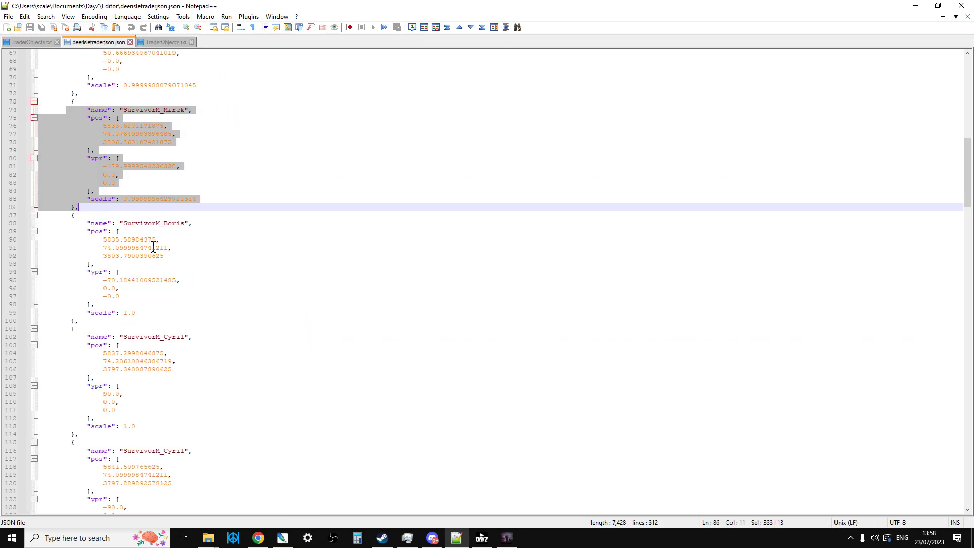
pyautogui.scroll(-3, 153, 247)
pyautogui.scroll(-2, 152, 247)
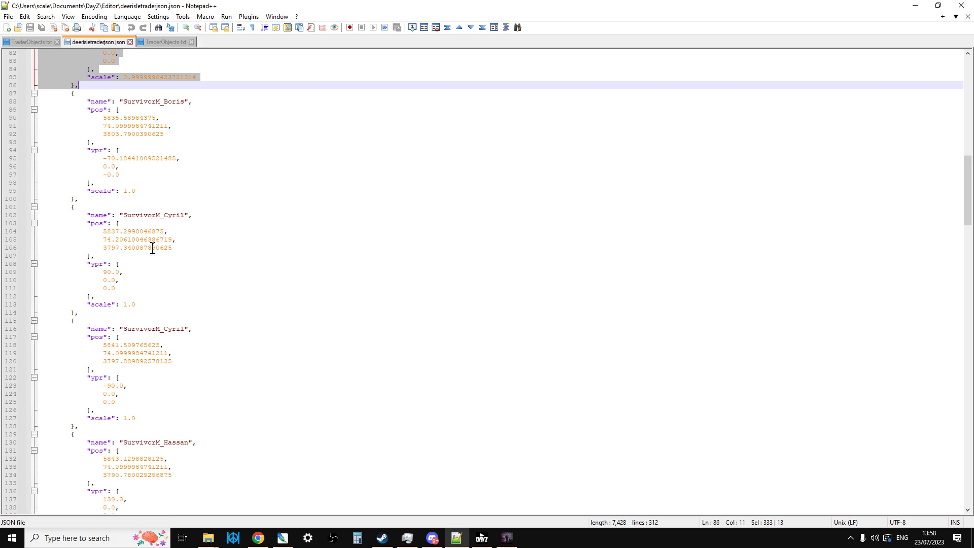
pyautogui.scroll(-3, 153, 248)
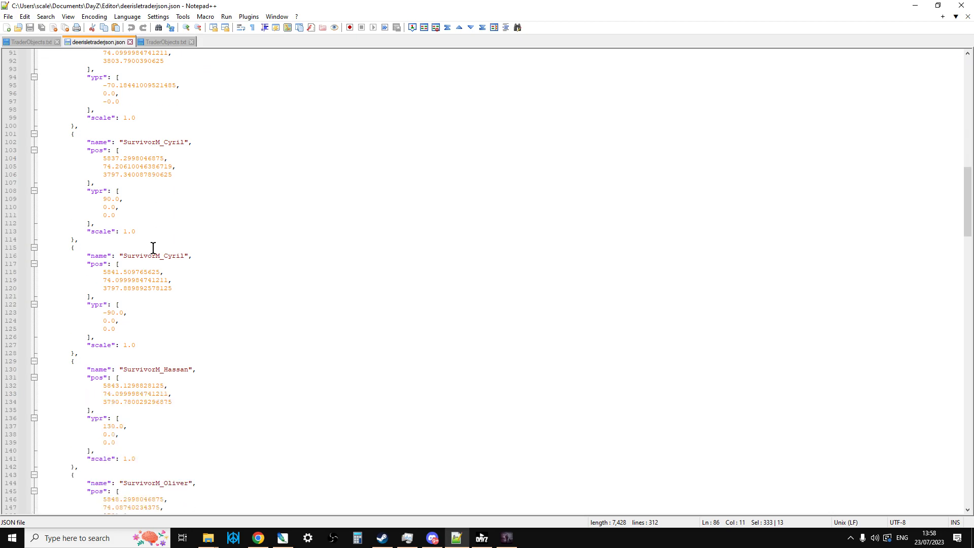
pyautogui.scroll(-4, 153, 249)
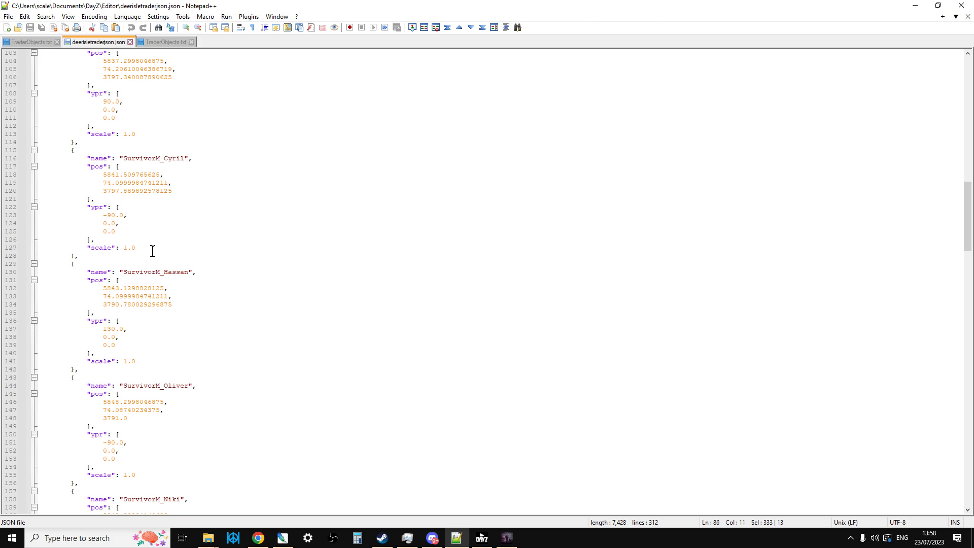
pyautogui.click(158, 44)
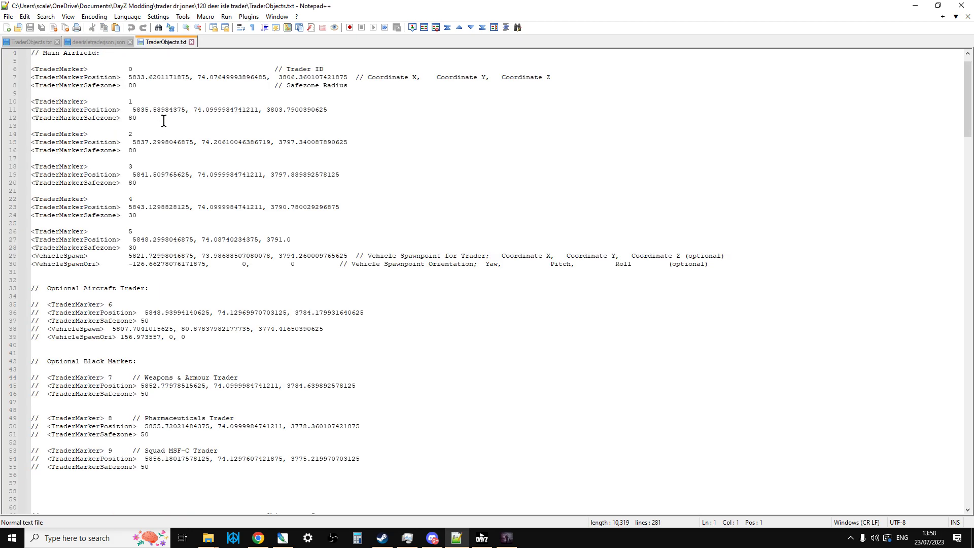
pyautogui.scroll(-10, 187, 229)
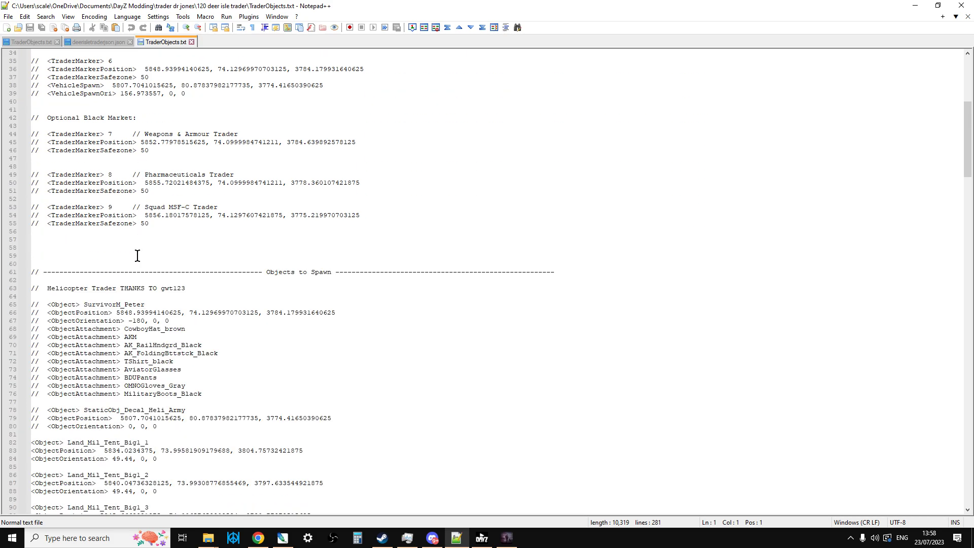
pyautogui.scroll(-9, 138, 296)
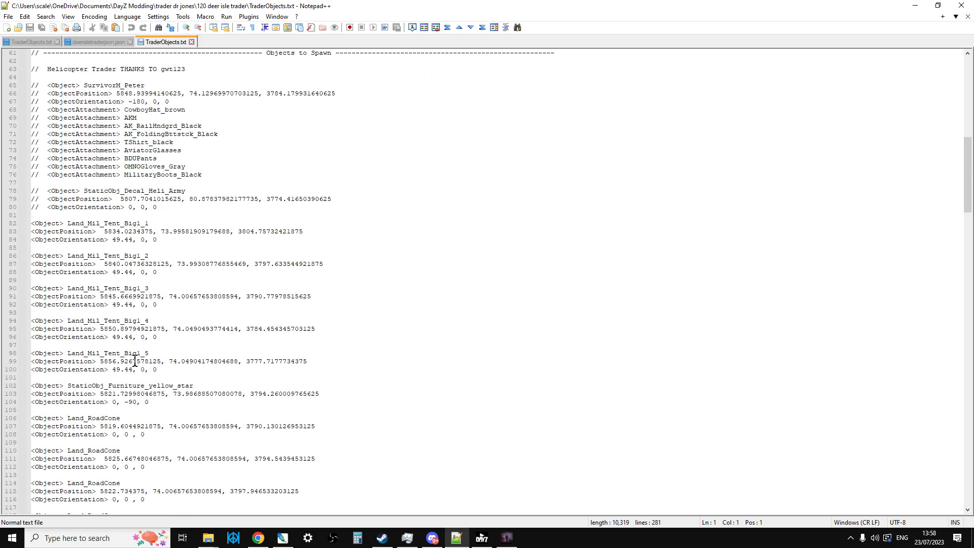
pyautogui.scroll(-1, 149, 367)
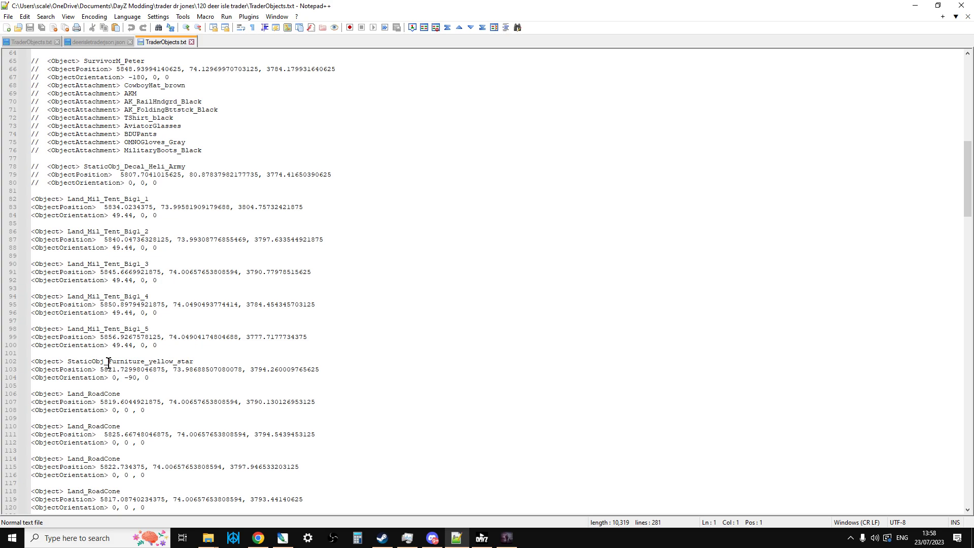
pyautogui.scroll(-4, 196, 370)
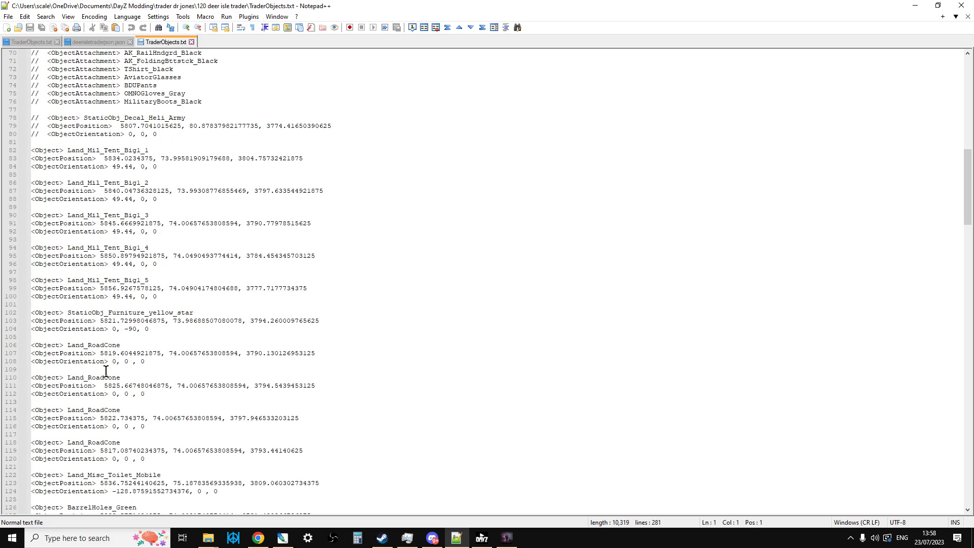
pyautogui.scroll(-2, 107, 324)
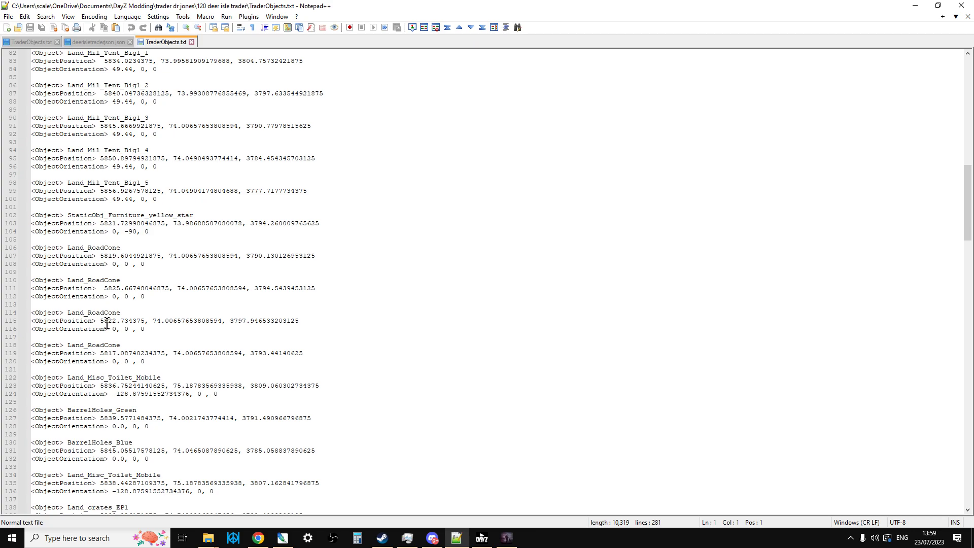
pyautogui.scroll(-2, 121, 329)
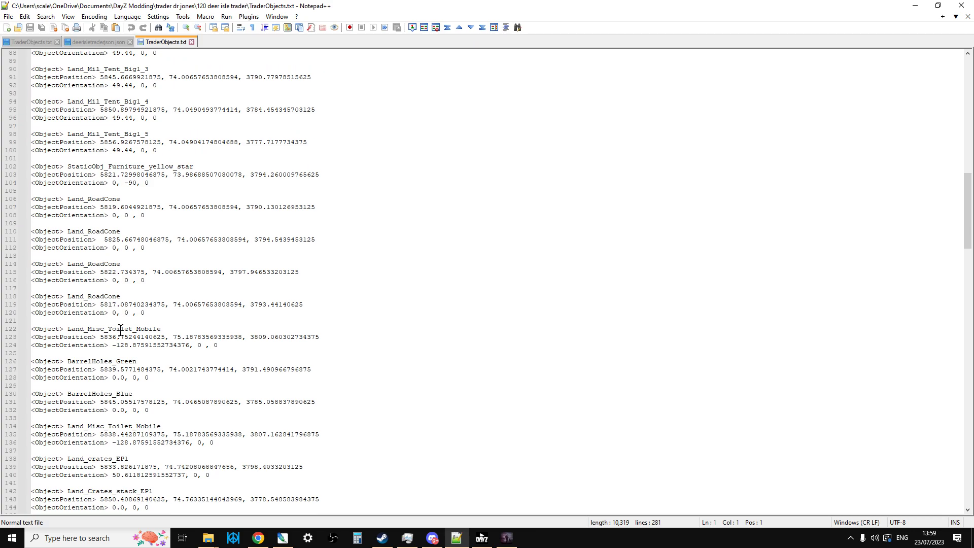
pyautogui.scroll(-3, 93, 366)
pyautogui.scroll(-1, 122, 385)
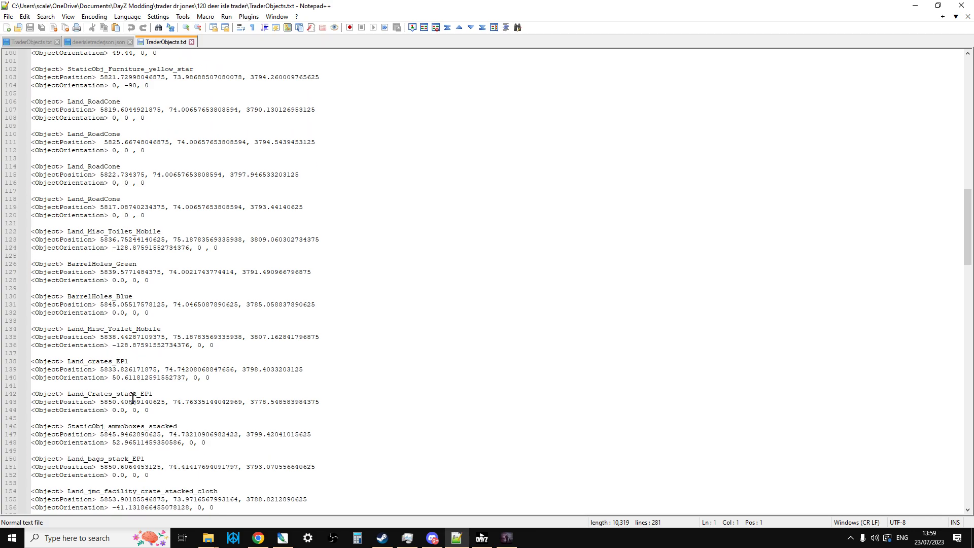
pyautogui.click(91, 38)
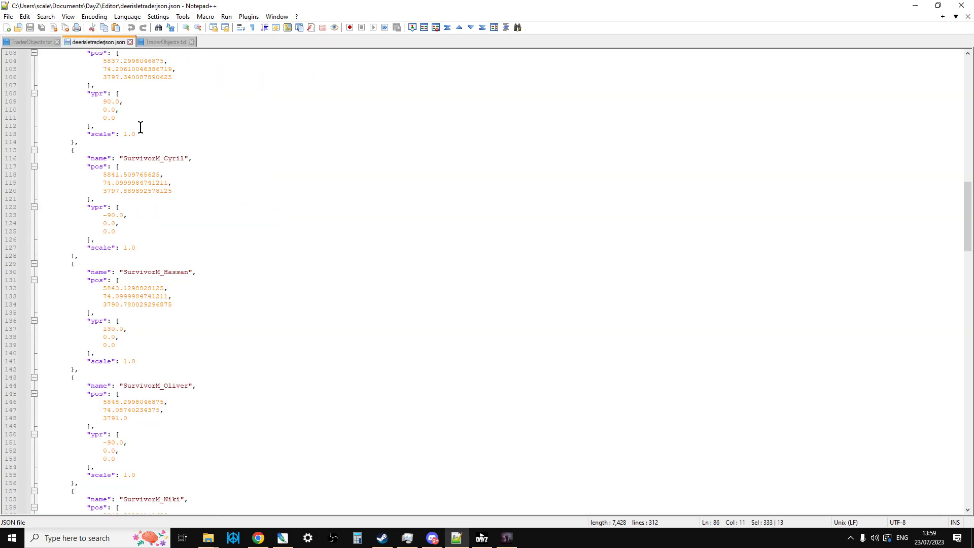
pyautogui.scroll(-15, 165, 284)
pyautogui.scroll(-20, 162, 333)
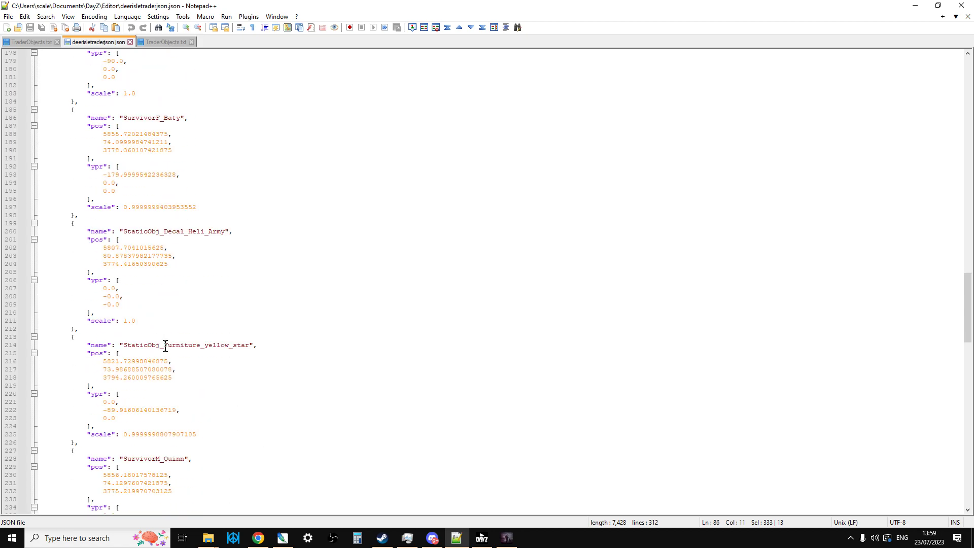
pyautogui.scroll(-16, 141, 493)
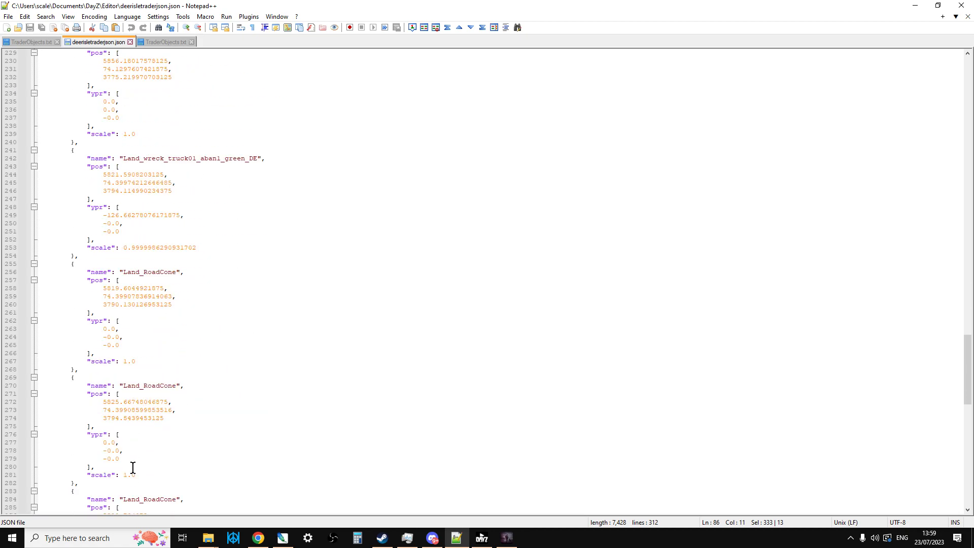
pyautogui.click(163, 42)
pyautogui.scroll(-2, 184, 299)
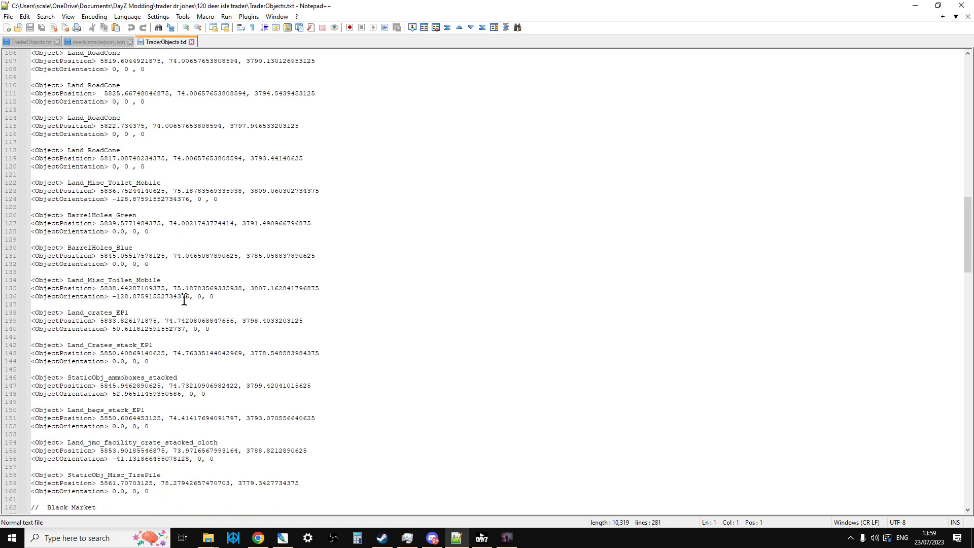
pyautogui.click(206, 539)
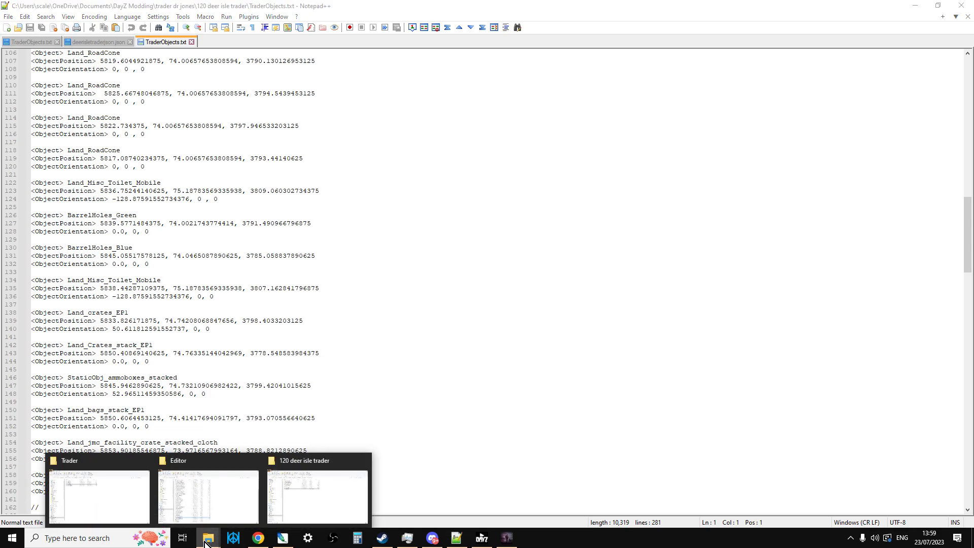
# - Browse from config into the Trader folder to list its five Trader text documents
pyautogui.click(142, 487)
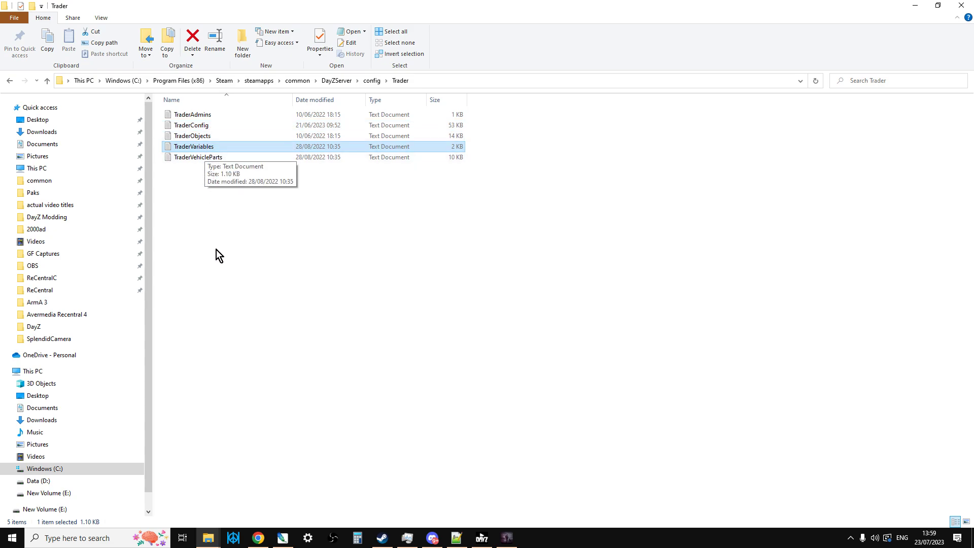
pyautogui.click(50, 83)
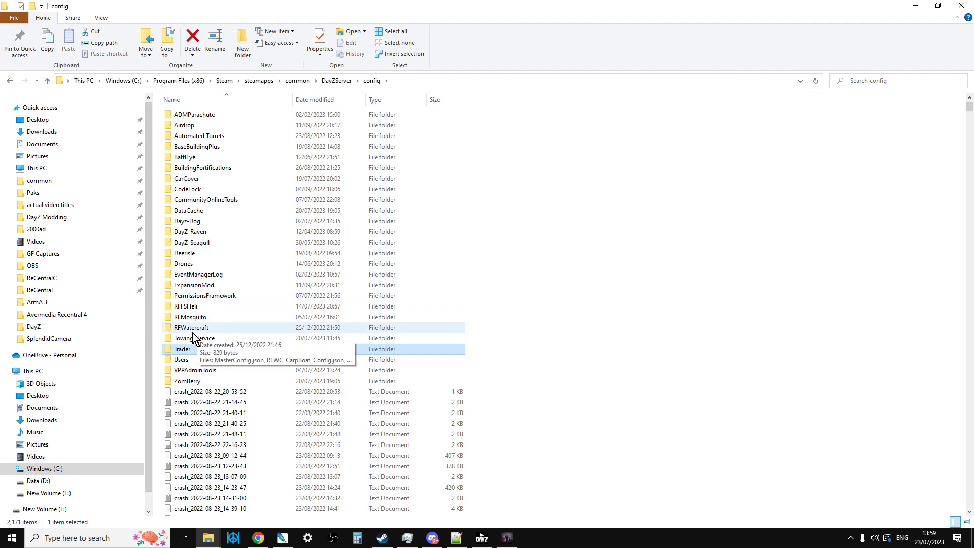
pyautogui.doubleClick(196, 350)
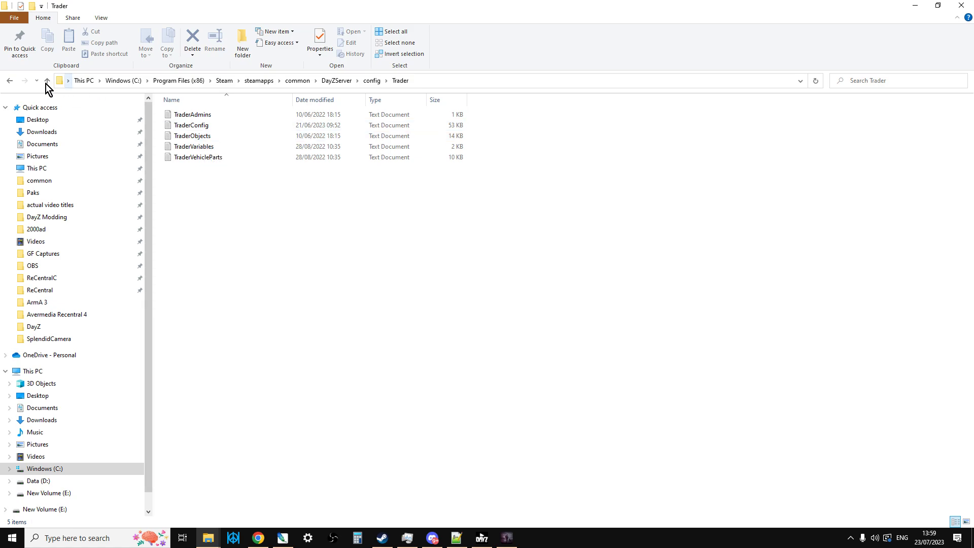
pyautogui.click(507, 540)
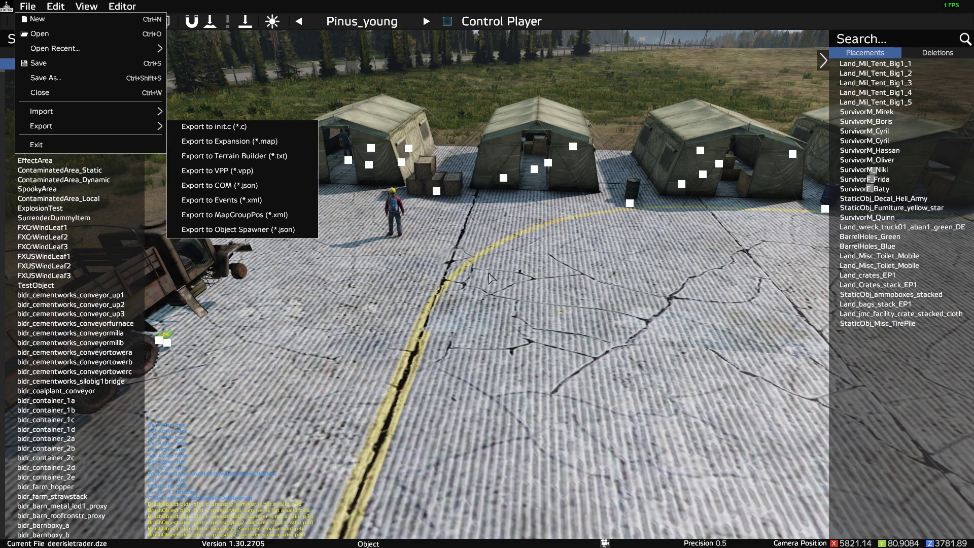
# - Dismiss the export menu and resume live editing of the deerisletrader.dze trader base
pyautogui.press('Escape')
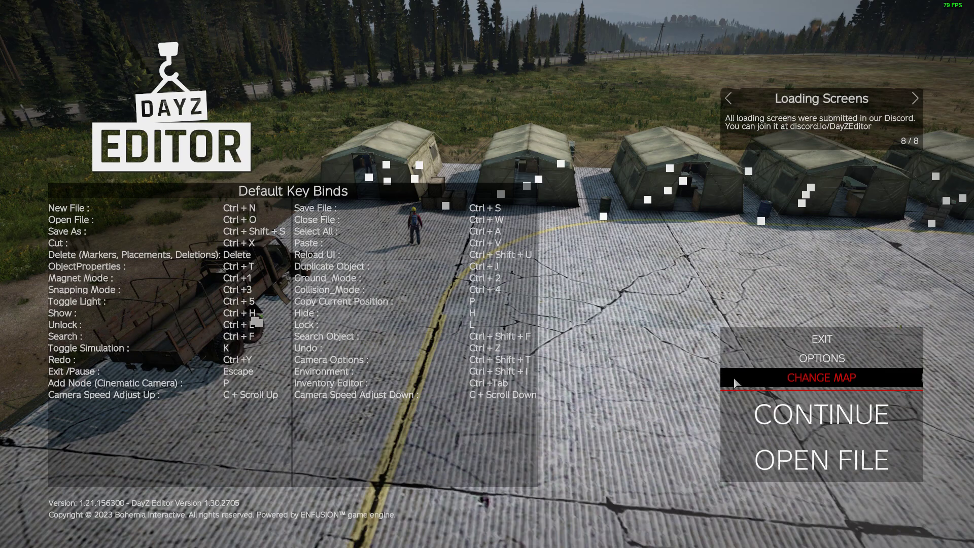
pyautogui.click(751, 414)
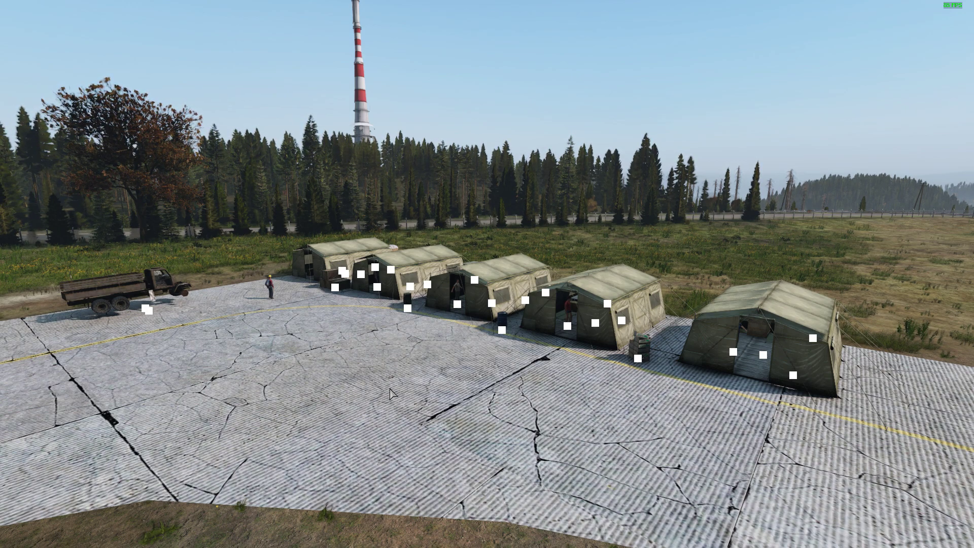
pyautogui.moveTo(382, 339); pyautogui.dragTo(398, 411, button='right')
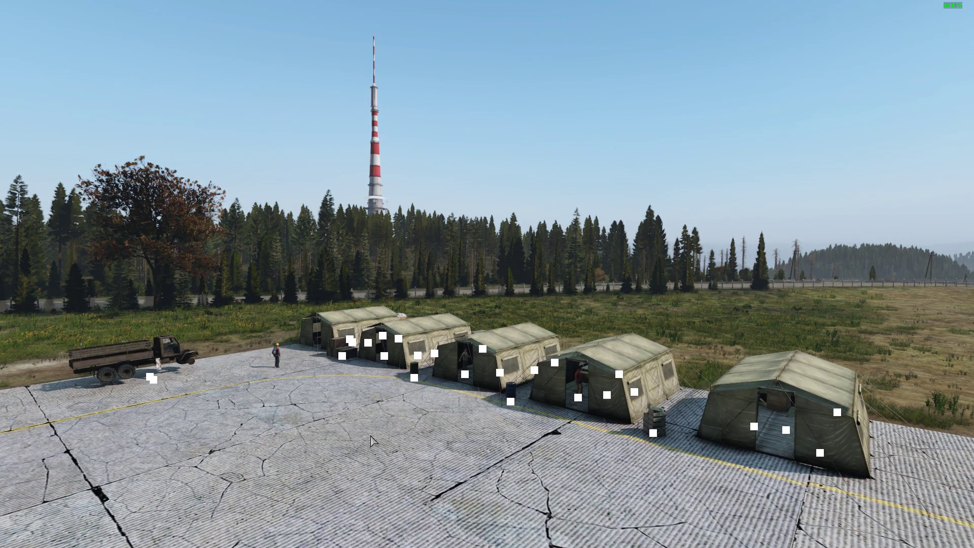
pyautogui.moveTo(370, 440); pyautogui.dragTo(375, 439, button='right')
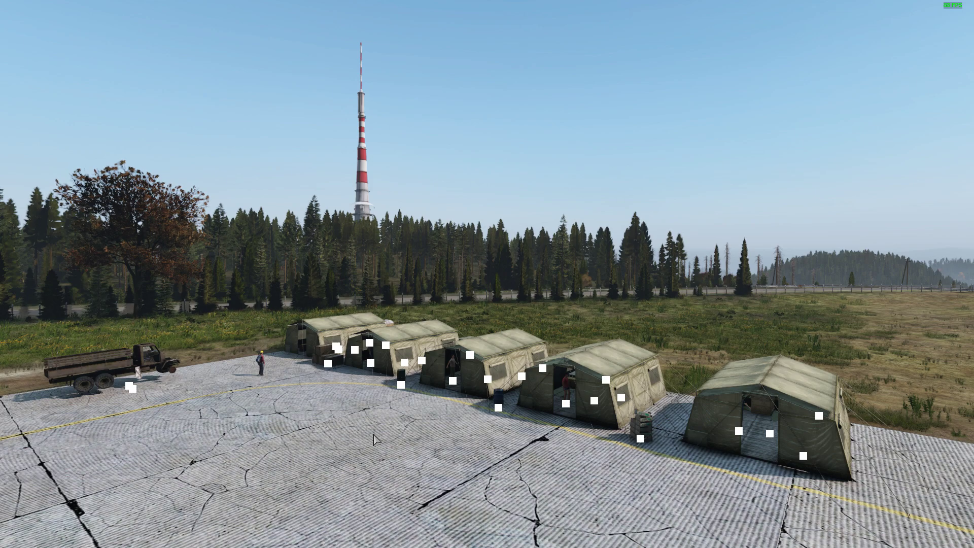